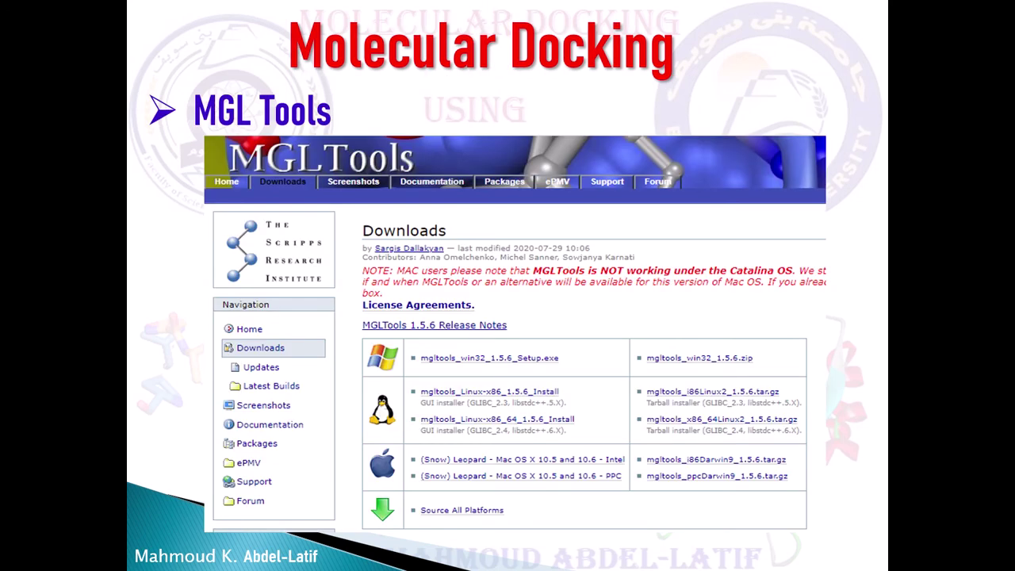
Step: Advance through the MGL Tools, AutoDock and Open babel slides, then end the slideshow
key("Right")
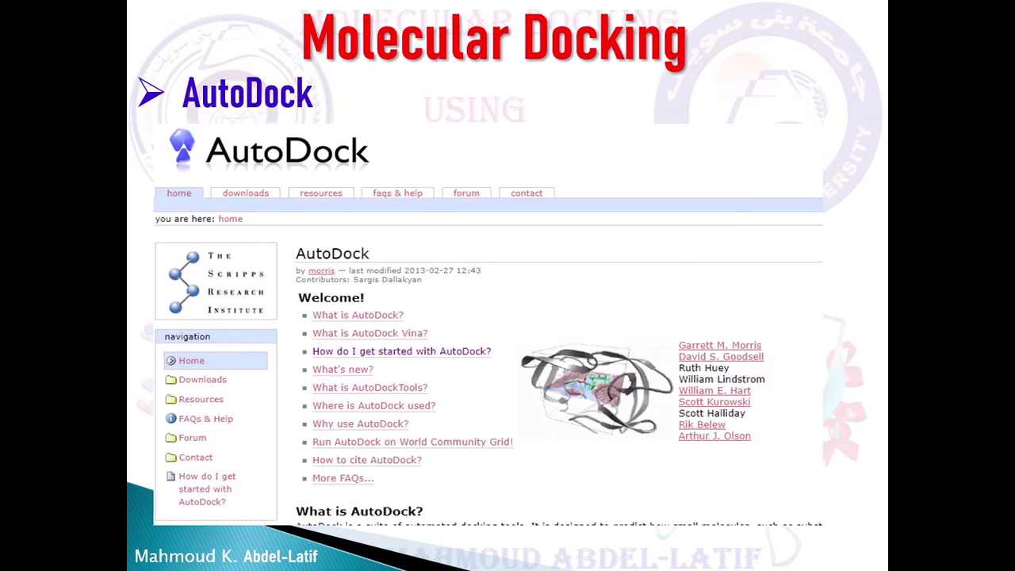
key("Right")
key("Escape")
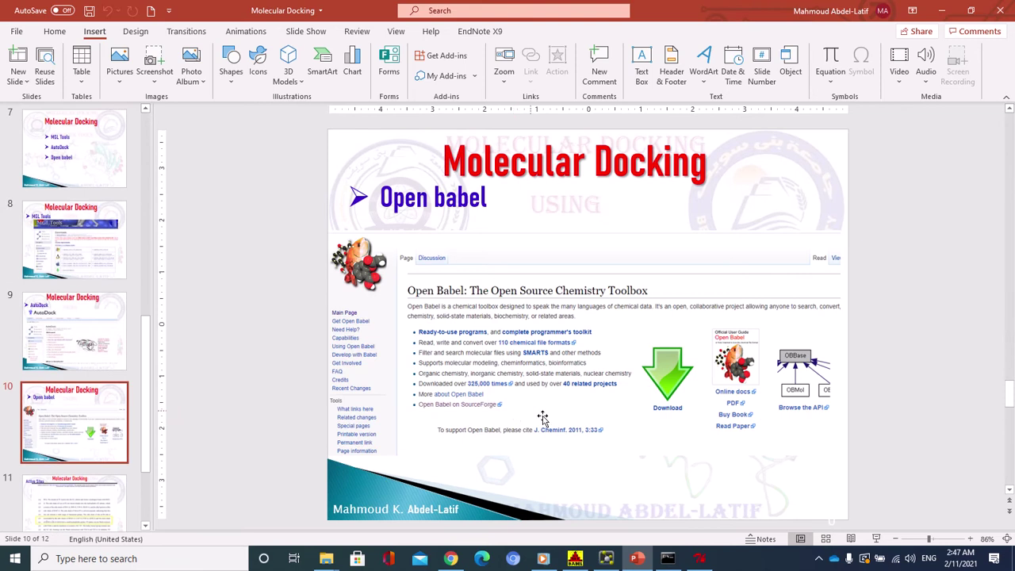
Step: Review the MGLTools downloads, AutoDock download instructions and Open Babel pages, then return to OpenBabelGUI
left_click(451, 559)
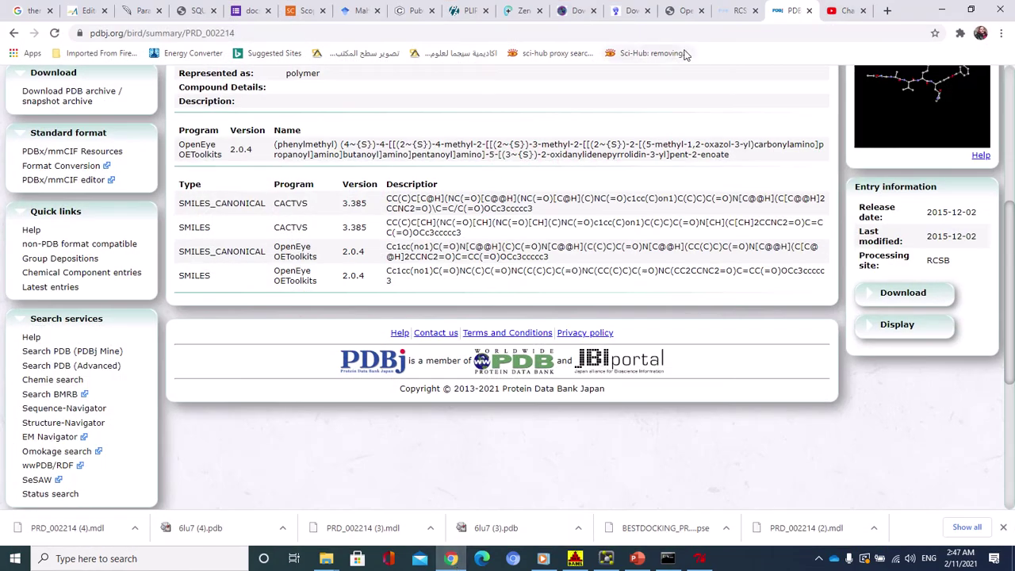
left_click(576, 11)
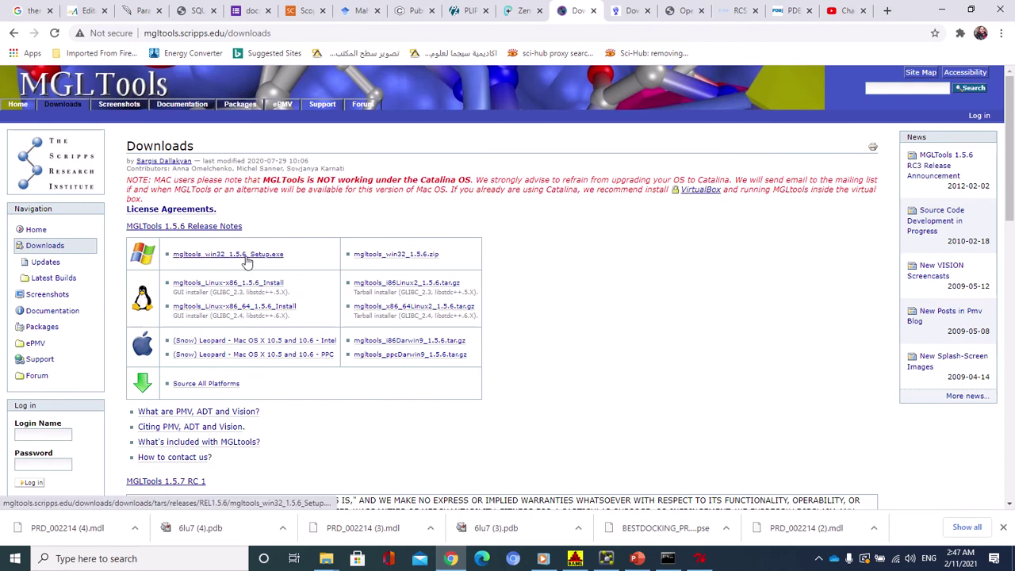
left_click(637, 19)
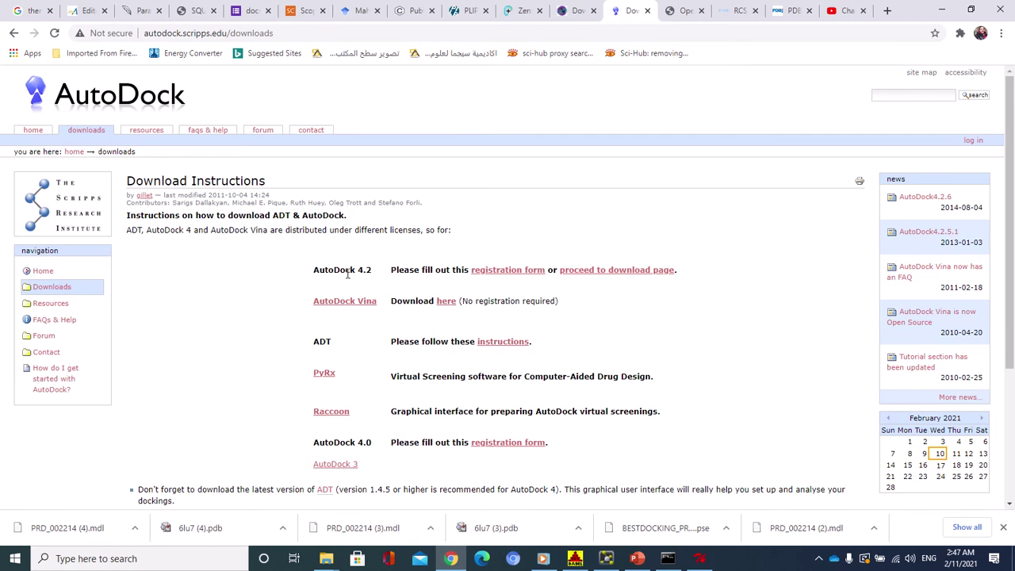
left_click(689, 13)
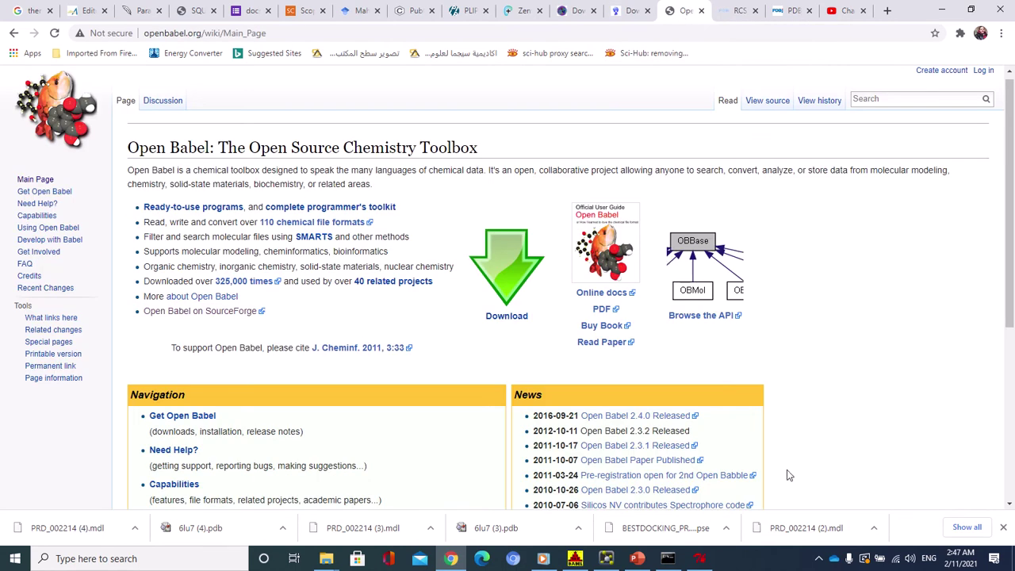
left_click(577, 559)
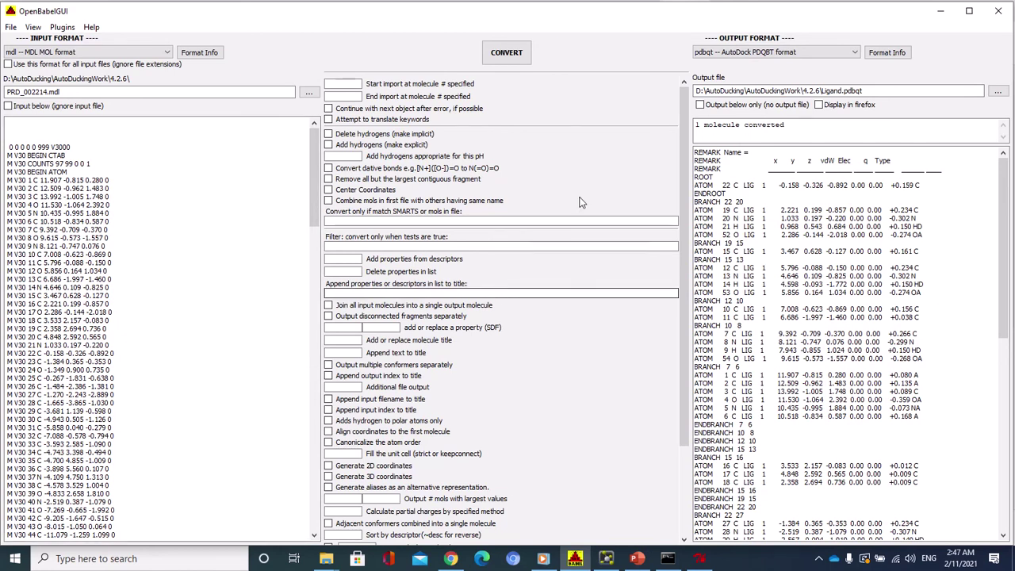
Step: Close the OpenBabelGUI window holding the converted Ligand.pdbqt
left_click(999, 11)
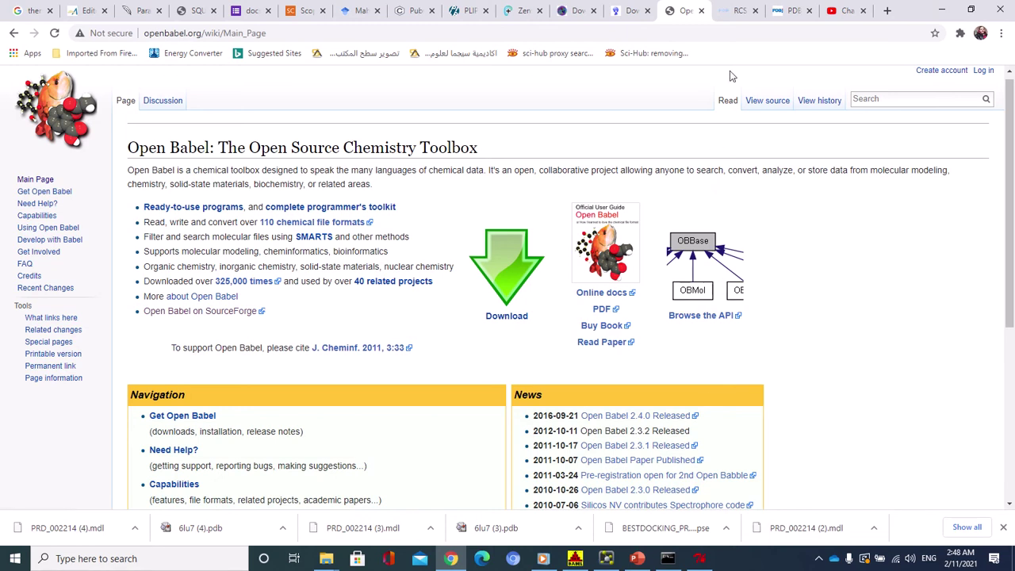
Step: Scroll through the RCSB entry page for structure 6LU7
left_click(738, 11)
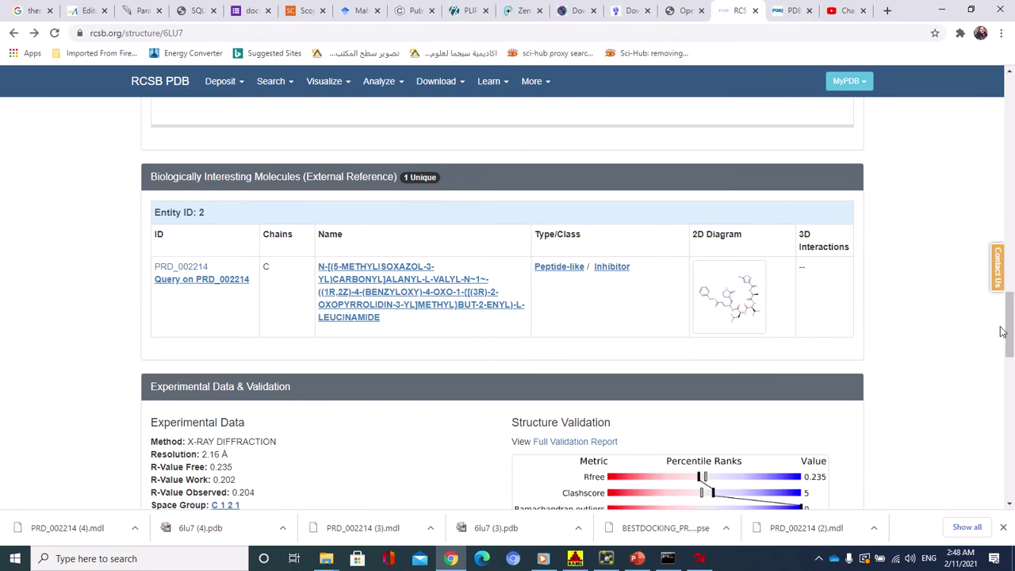
left_click_drag(1001, 331, 1003, 131)
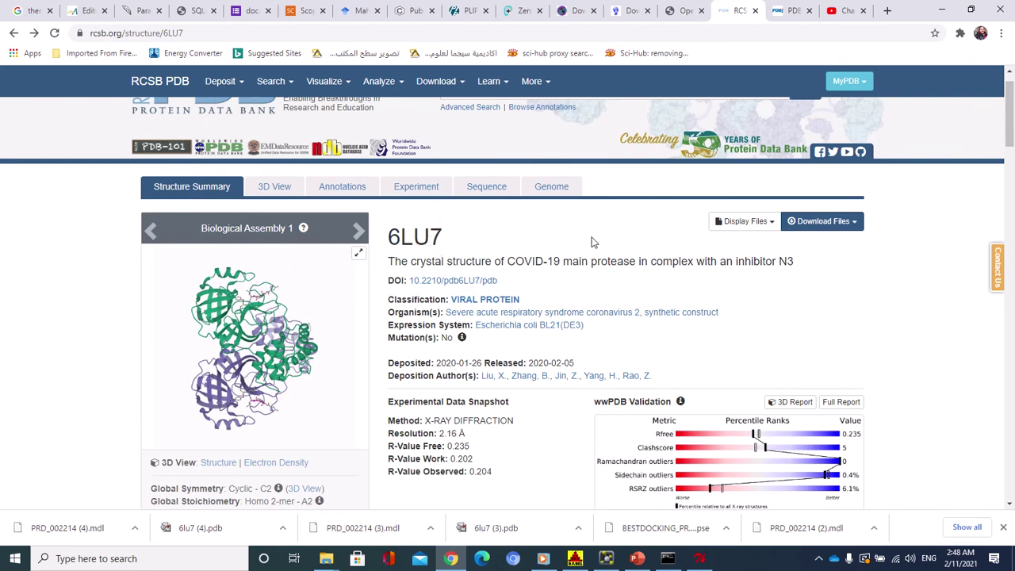
left_click_drag(1011, 118, 1008, 363)
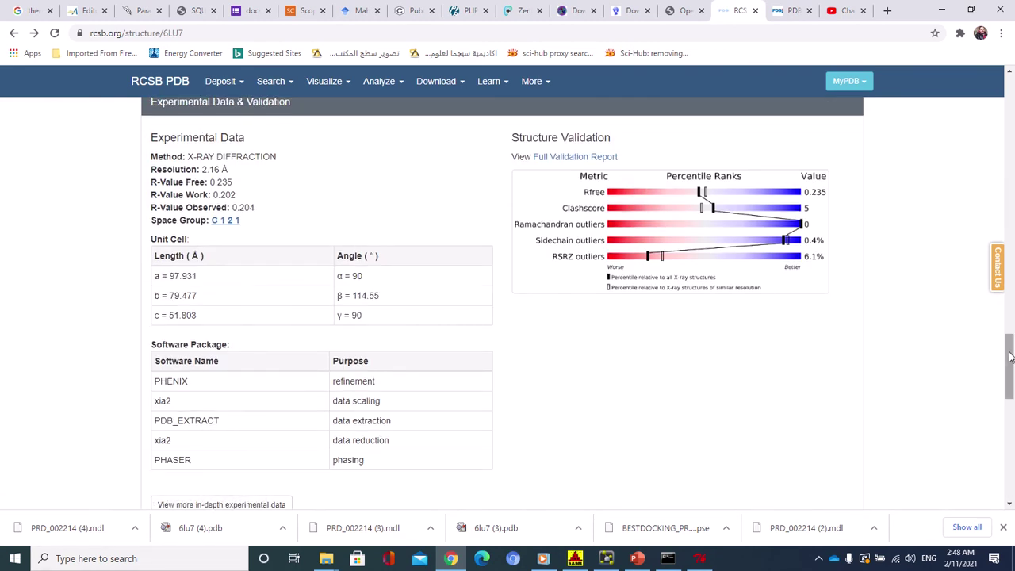
scroll(397, 393, "up", 5)
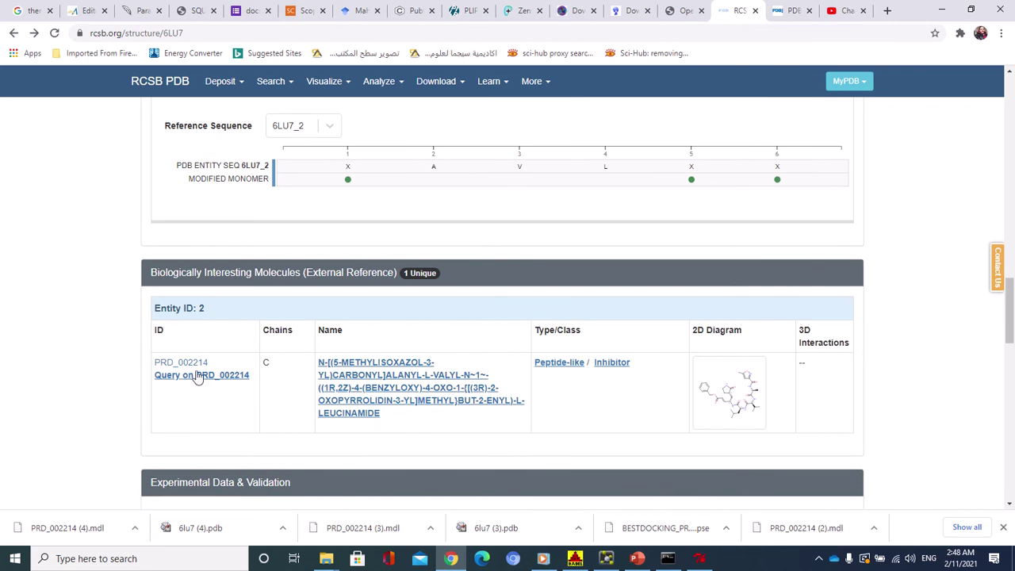
Step: Check the PRD_002214 download formats on PDBj and bring AutoDockTools back
left_click(793, 10)
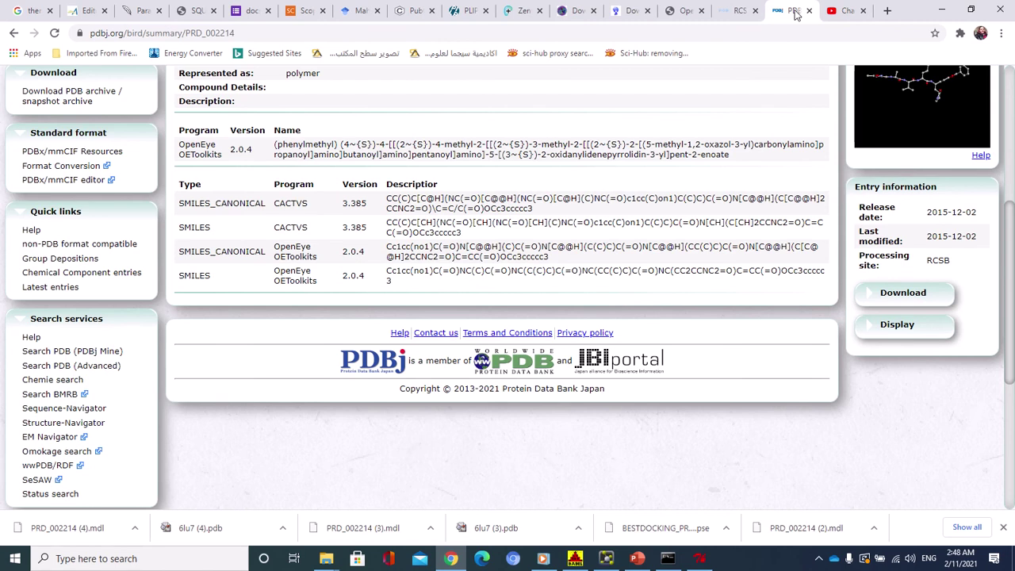
left_click(909, 298)
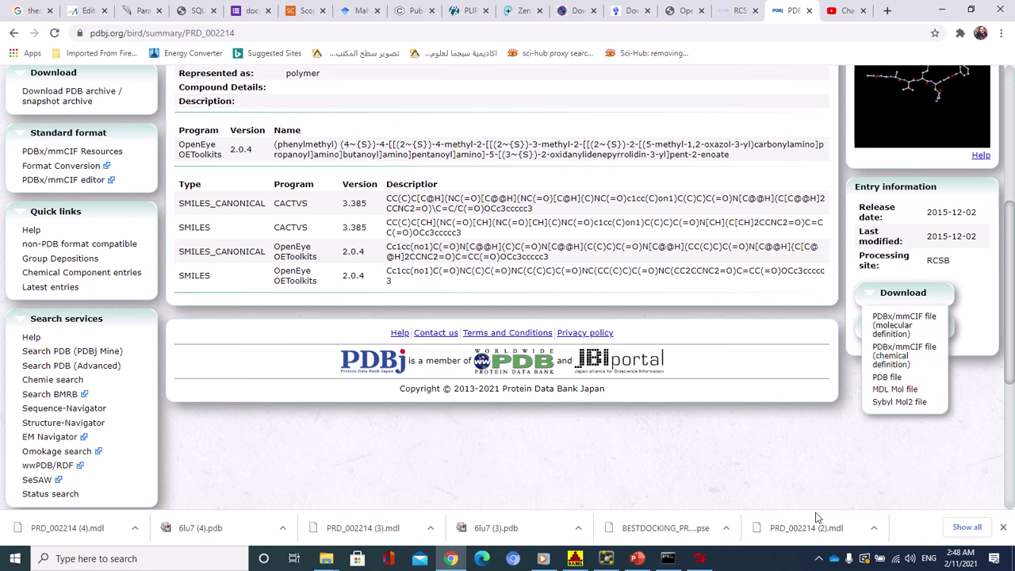
left_click(698, 560)
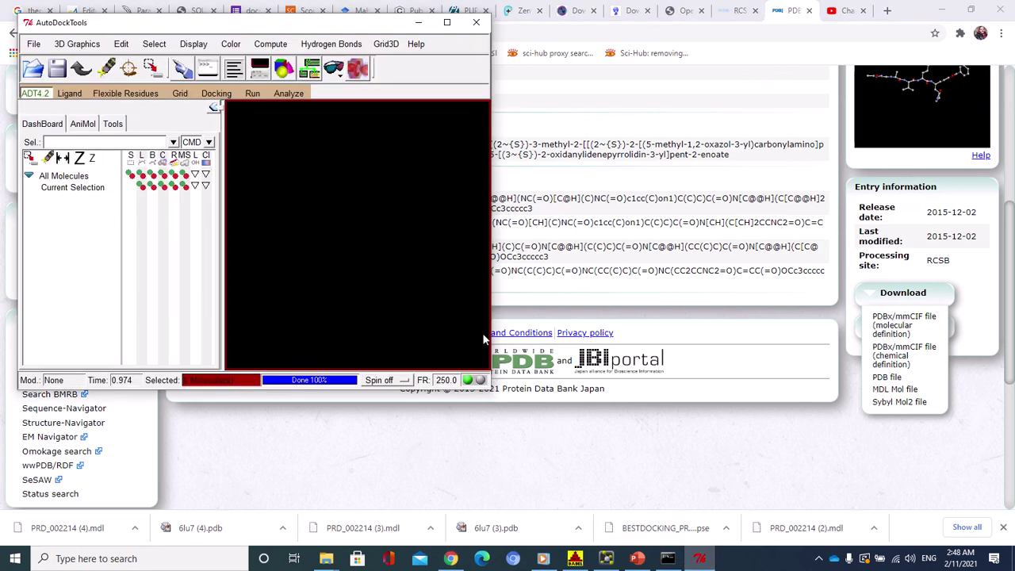
Step: Open the D:\AutoDucking\AutoDuckingWork\4.2.6 folder in File Explorer and select its address-bar path
left_click(446, 22)
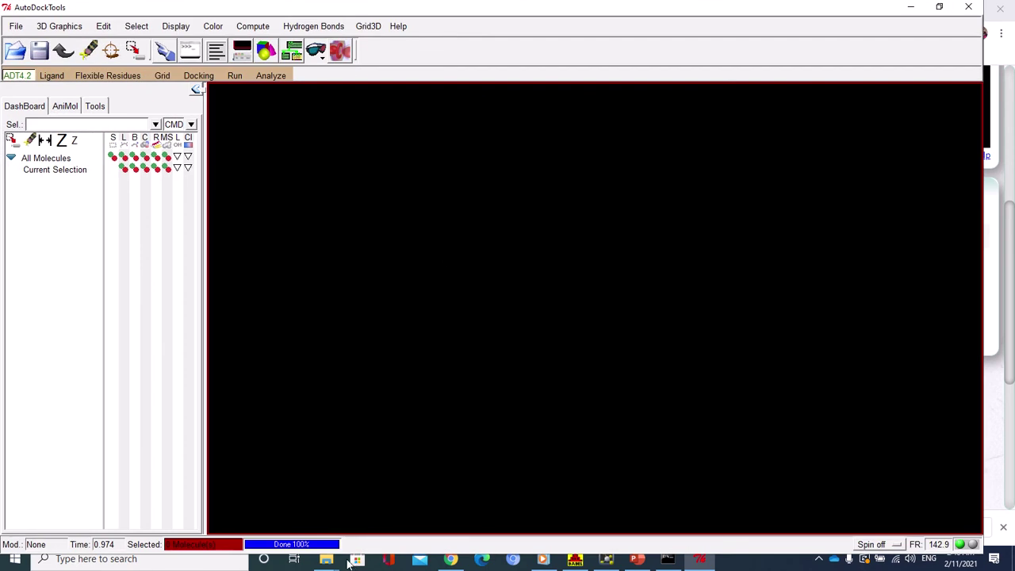
mouse_move(326, 558)
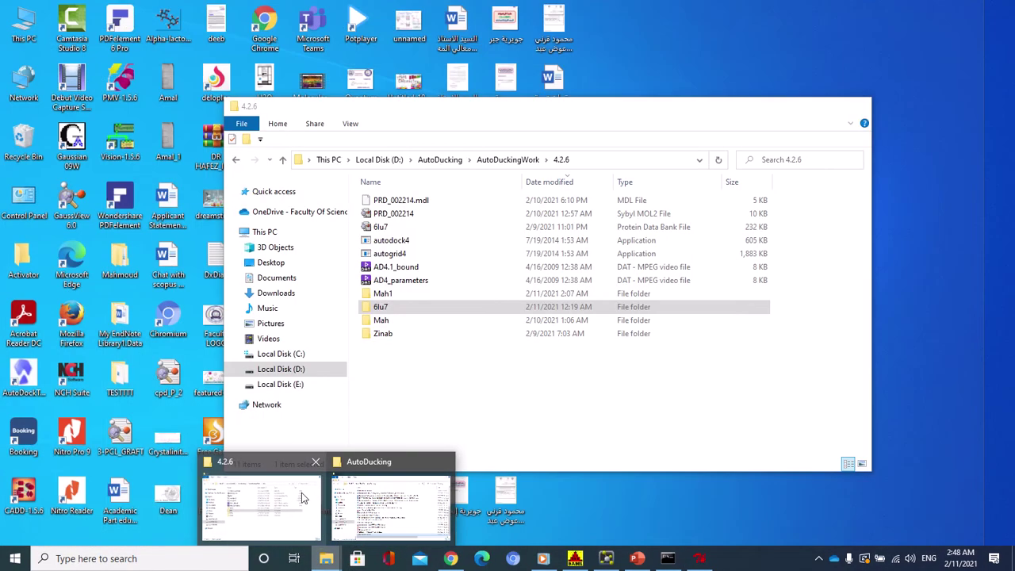
left_click(303, 493)
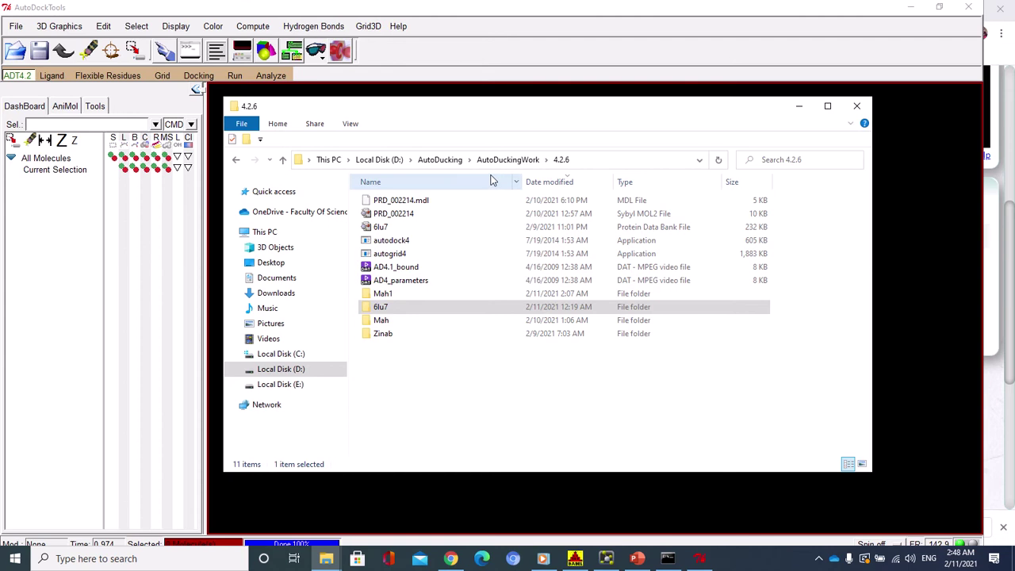
left_click(504, 163)
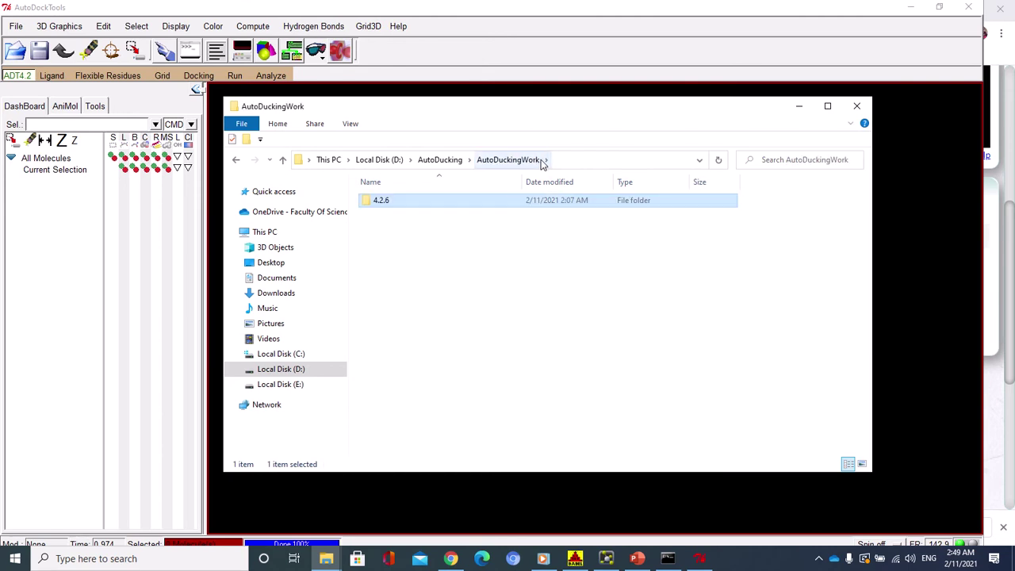
double_click(441, 205)
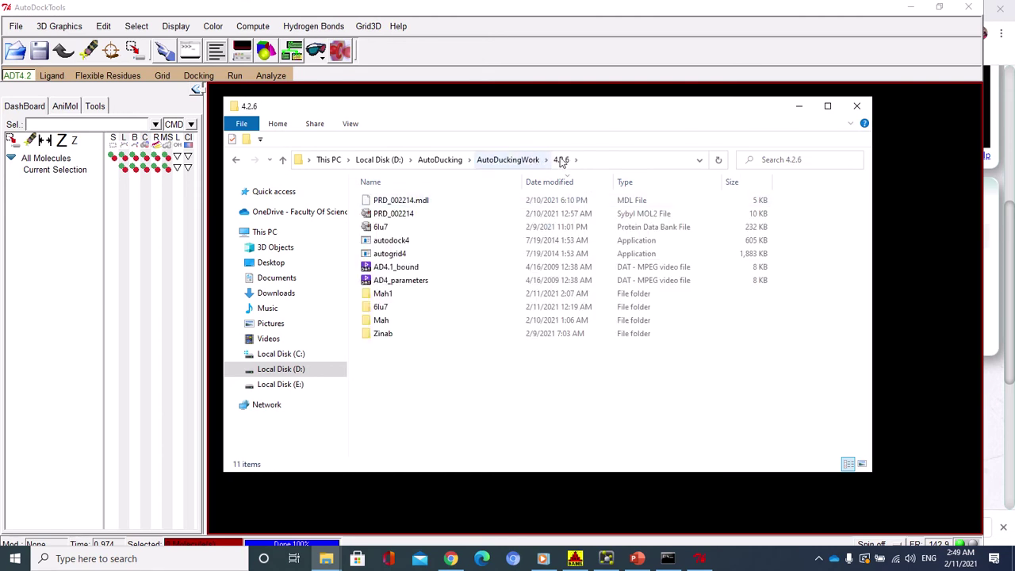
left_click(588, 160)
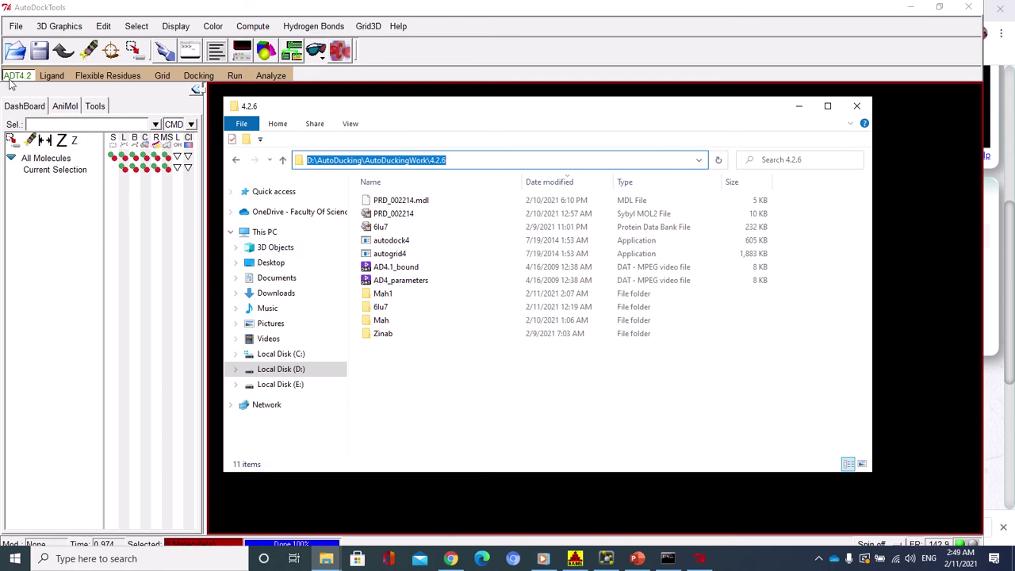
Step: Replace the Startup Directory preference with the pasted D:\AutoDucking\AutoDuckingWork\4.2.6 path and apply it
left_click(14, 28)
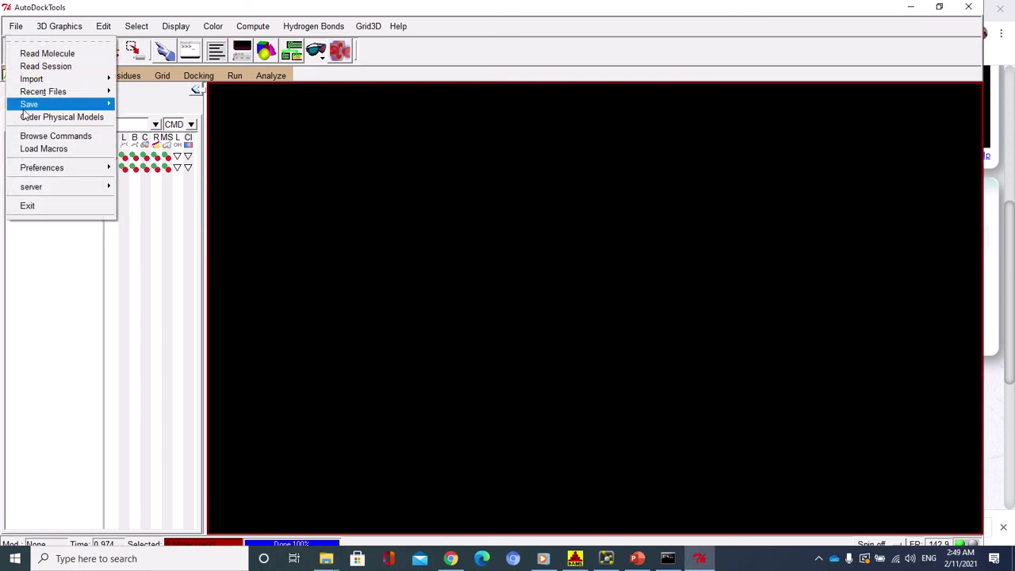
mouse_move(32, 168)
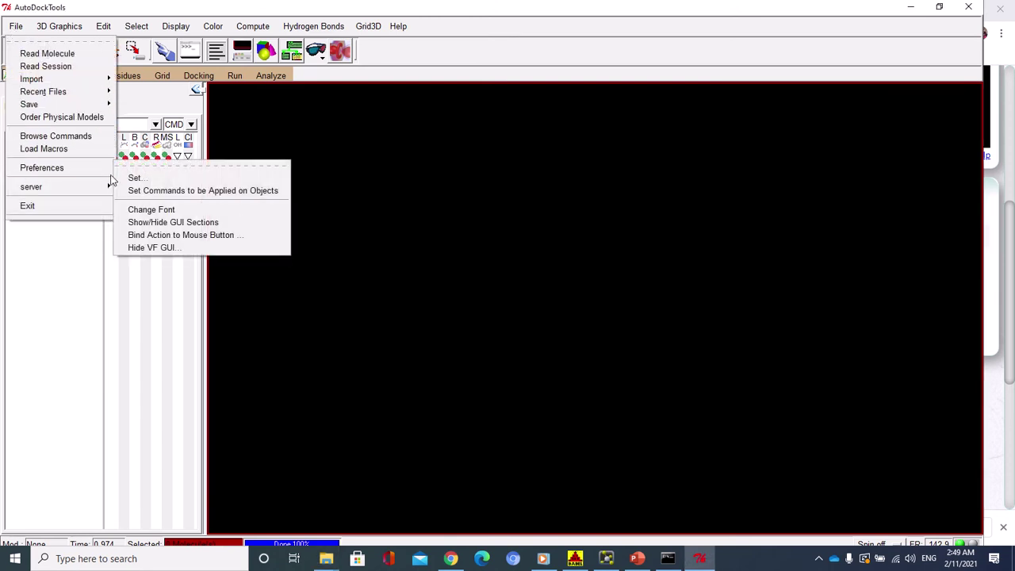
left_click(135, 174)
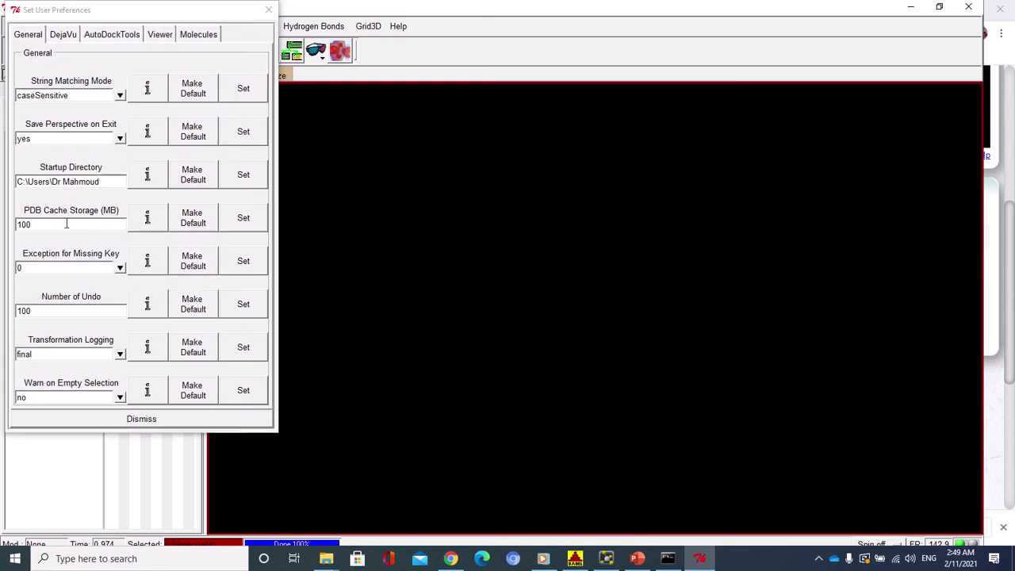
double_click(70, 181)
key("BackSpace")
key("BackSpace")
key("BackSpace")
key("BackSpace")
key("BackSpace")
key("BackSpace")
key("BackSpace")
key("BackSpace")
key("BackSpace")
key("BackSpace")
key("BackSpace")
key("BackSpace")
key("BackSpace")
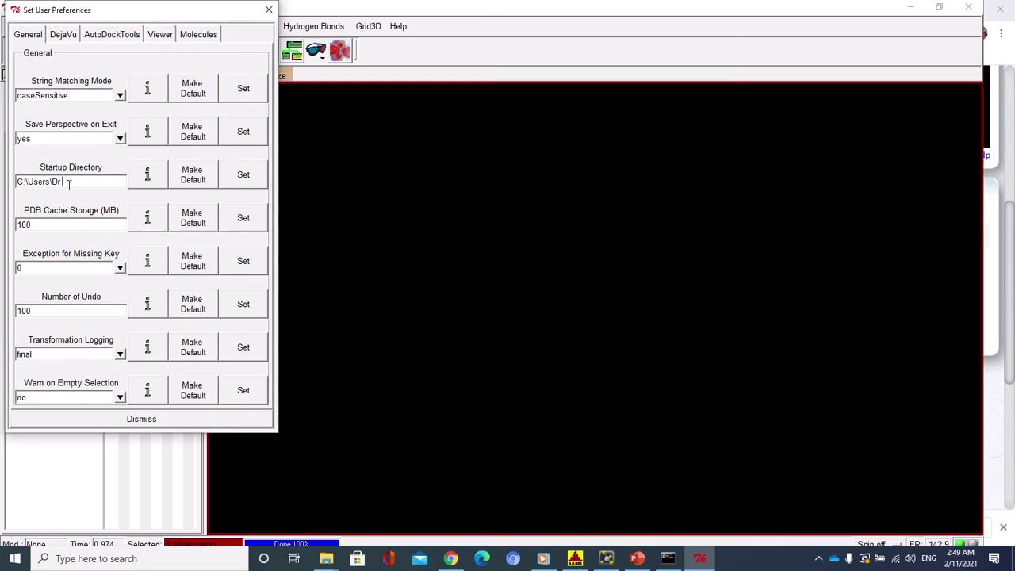
key("ctrl+v")
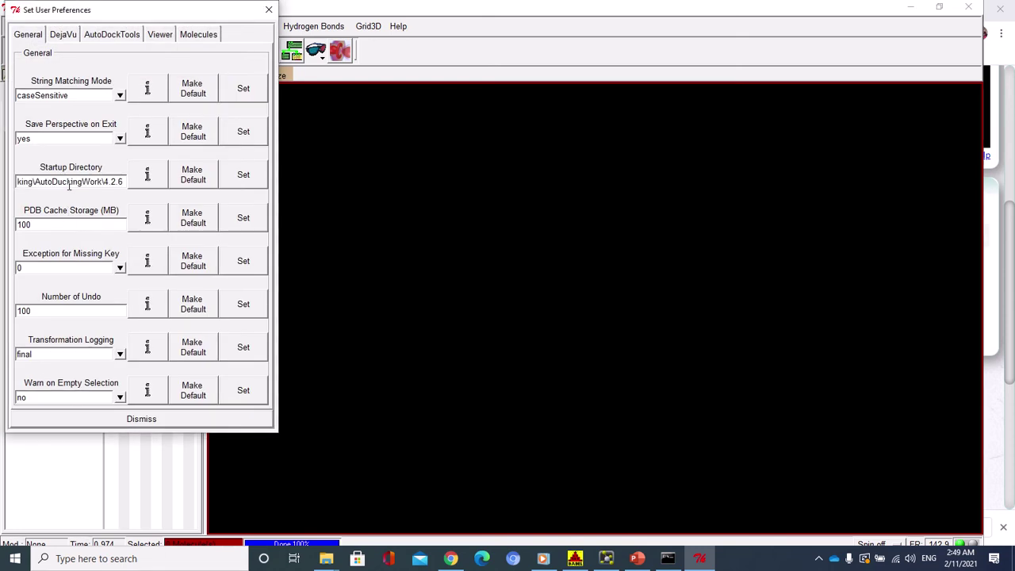
left_click(243, 174)
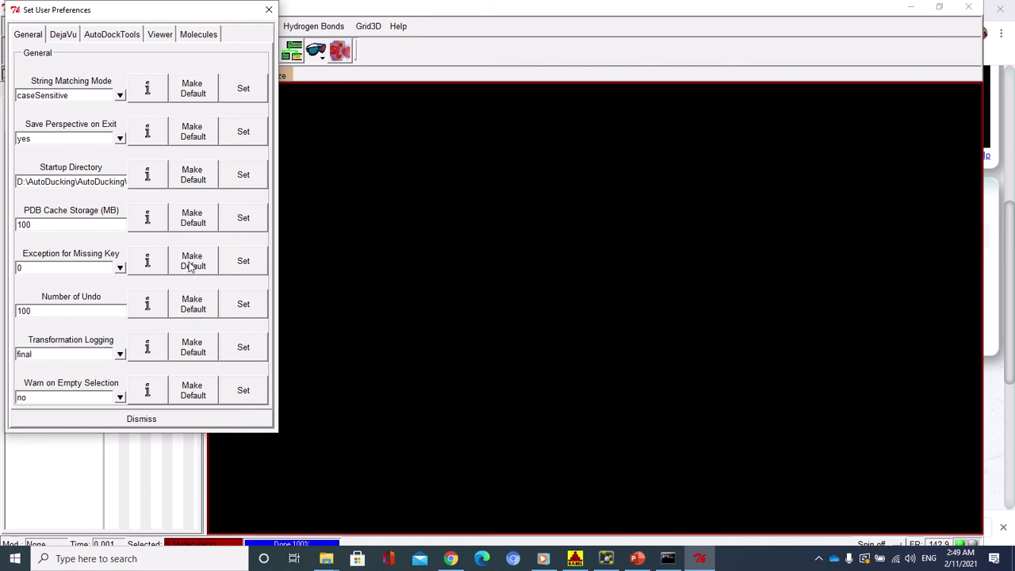
left_click(162, 419)
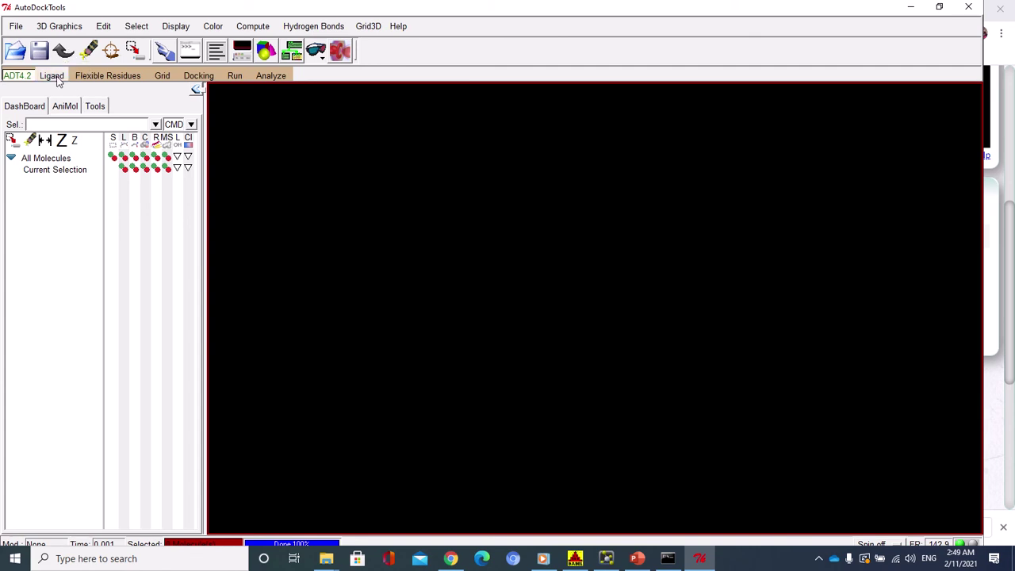
Step: Read the 6lu7 PDB file from the 4.2.6 folder into AutoDockTools
left_click(16, 27)
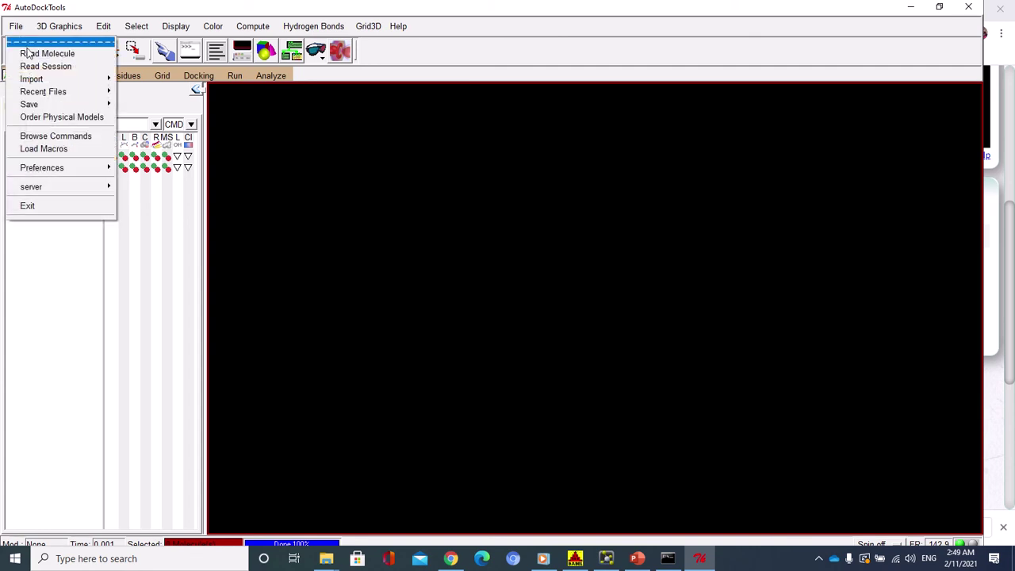
left_click(32, 53)
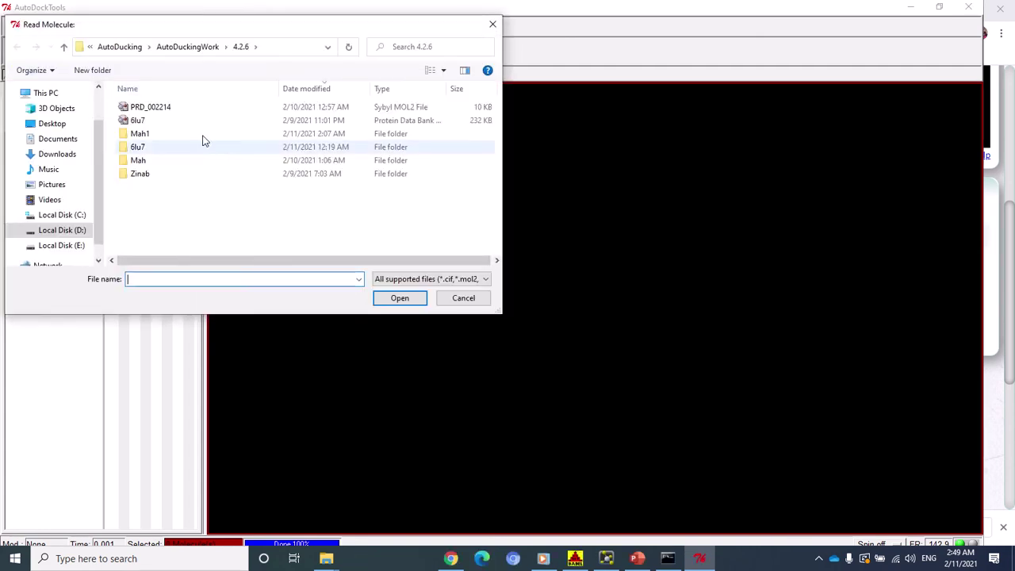
left_click(143, 123)
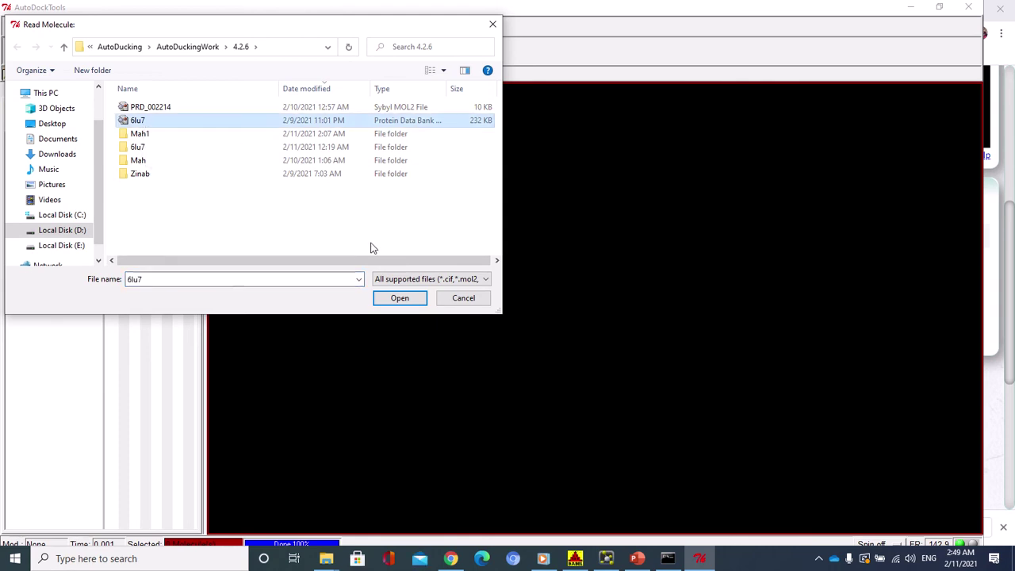
left_click(392, 301)
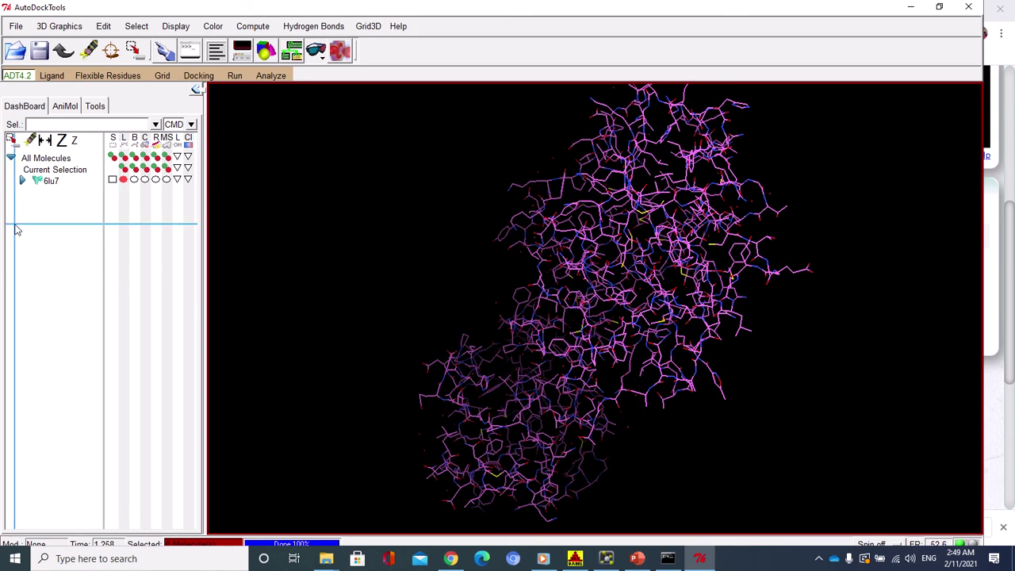
Step: Select chain C of 6lu7 in the Dashboard and delete its atoms
left_click(22, 181)
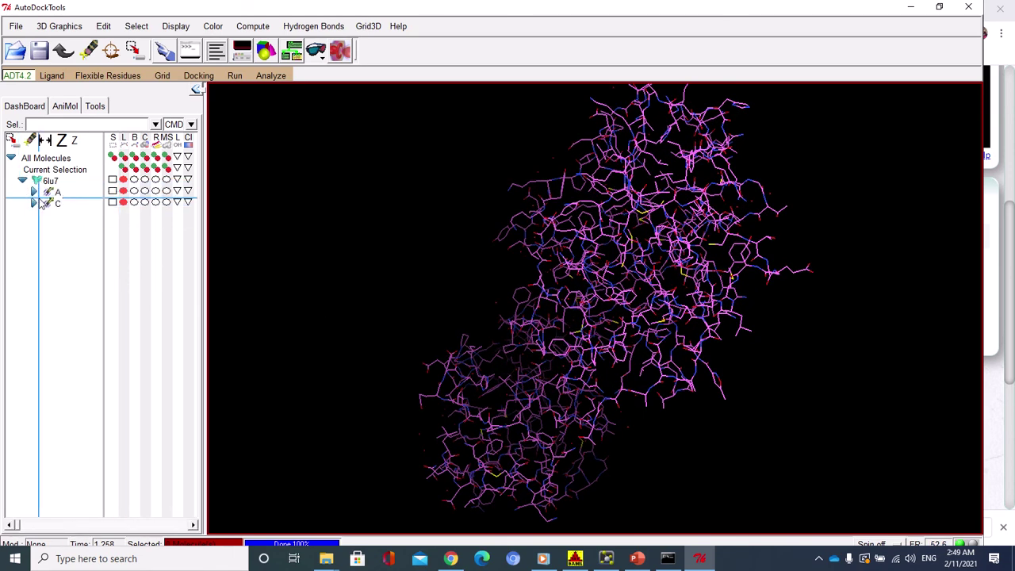
left_click(113, 203)
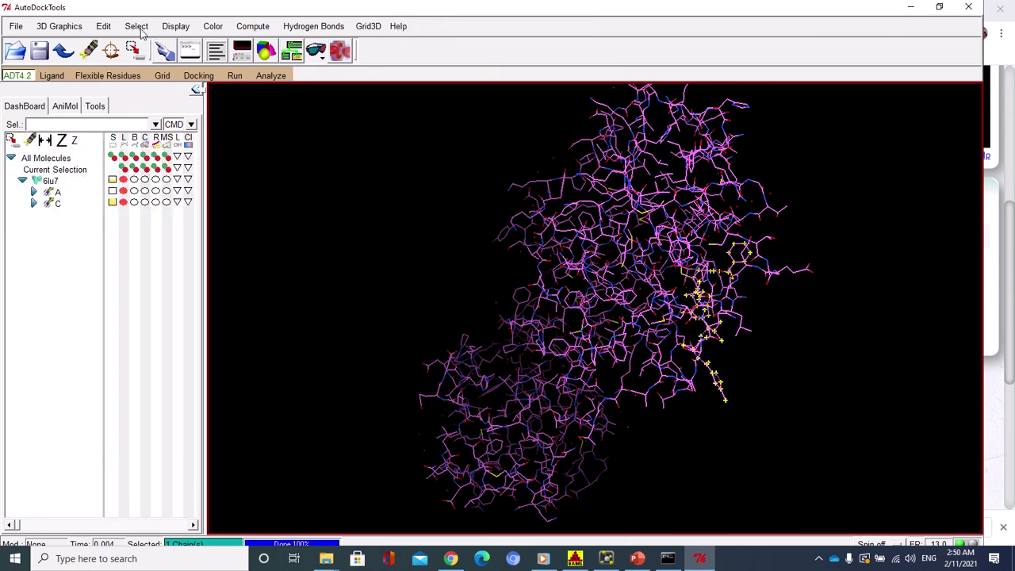
left_click(103, 26)
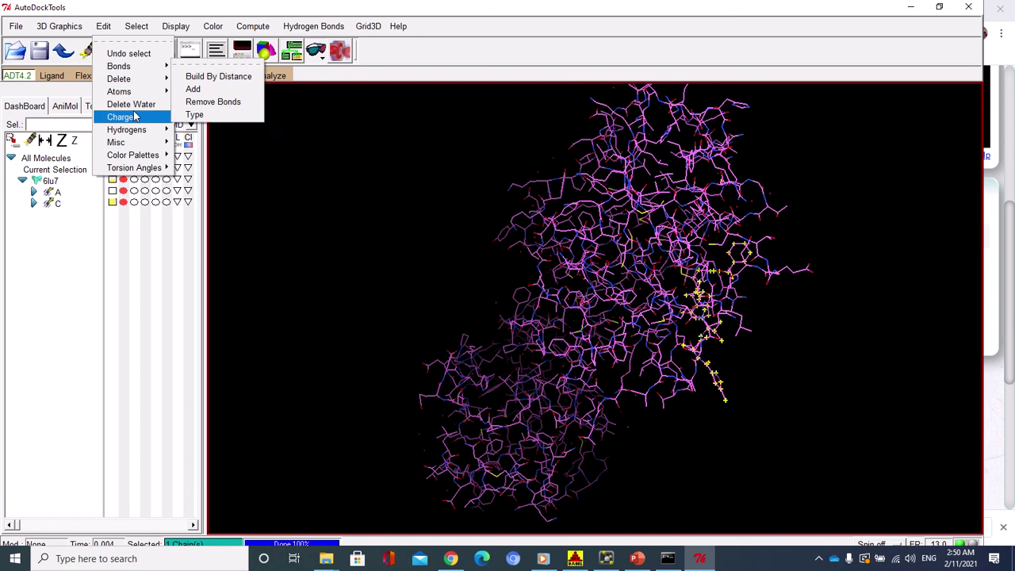
mouse_move(153, 80)
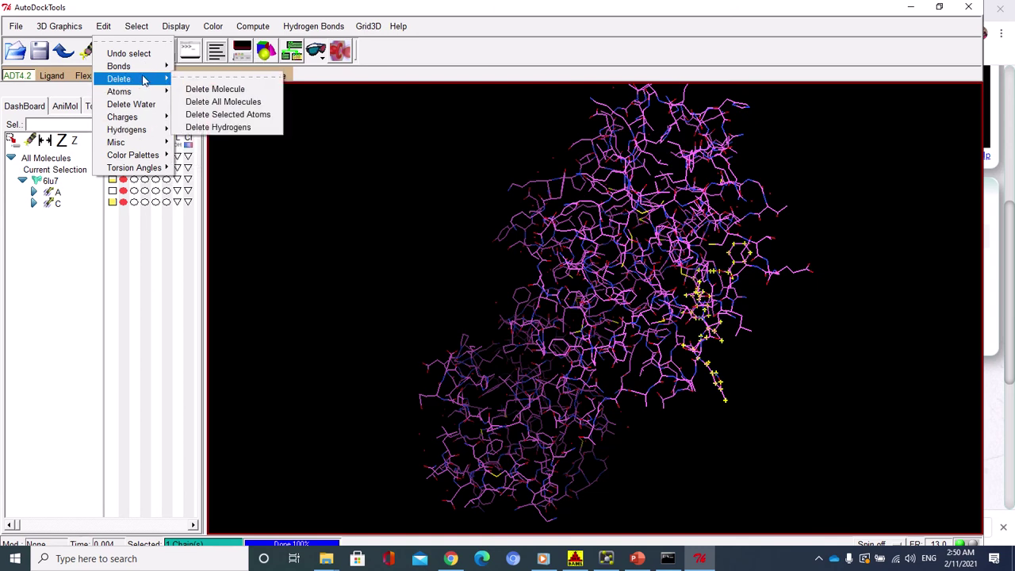
left_click(219, 115)
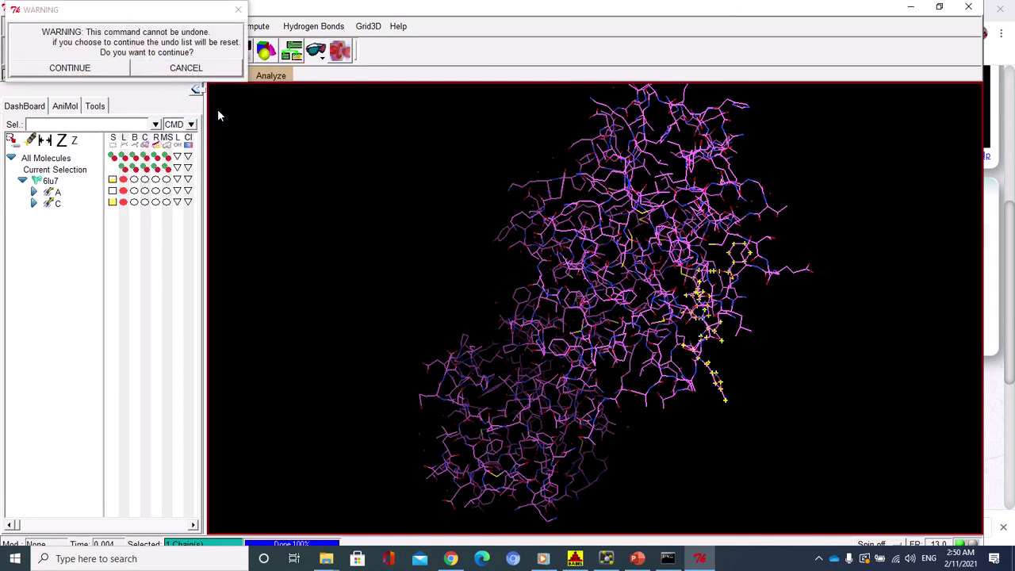
left_click(114, 72)
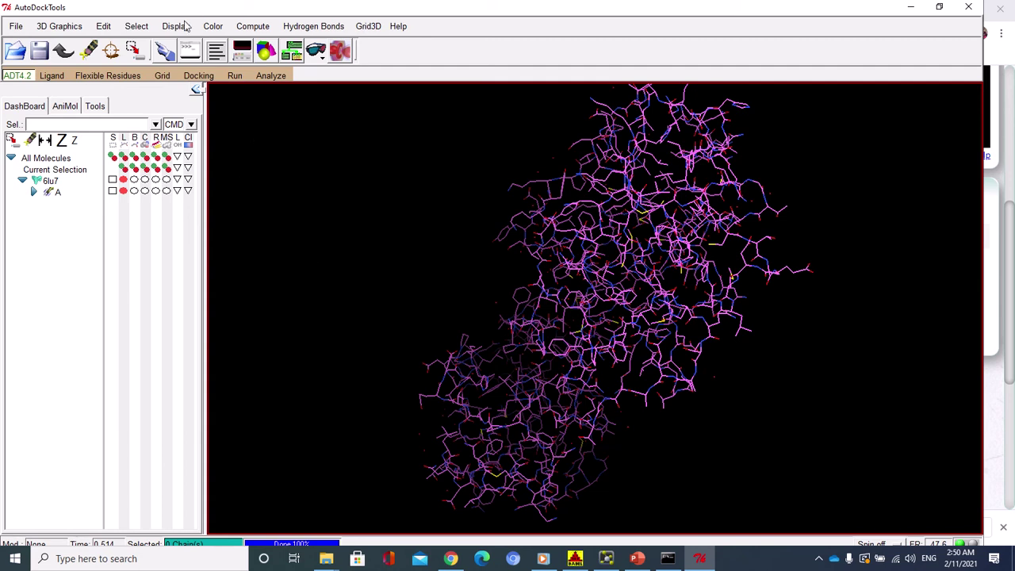
Step: Select all 84 hetero atoms using the hetatm atom set in Select From String
left_click(142, 29)
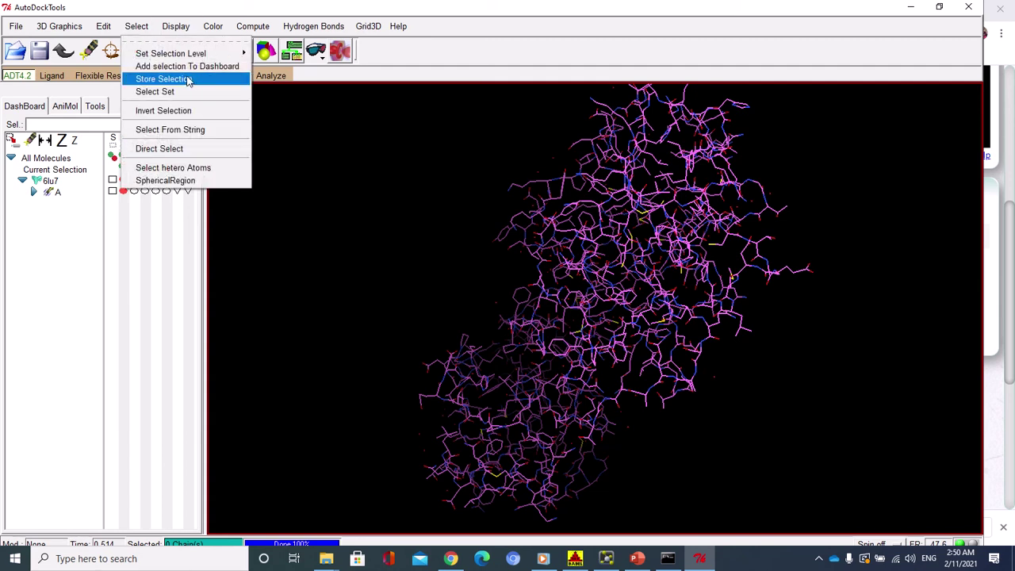
left_click(192, 131)
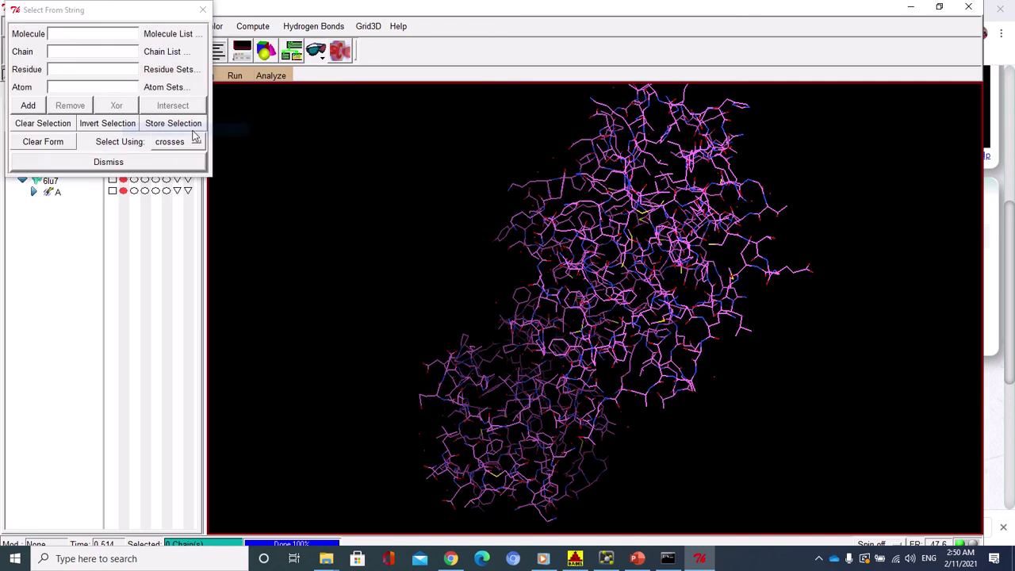
left_click(175, 89)
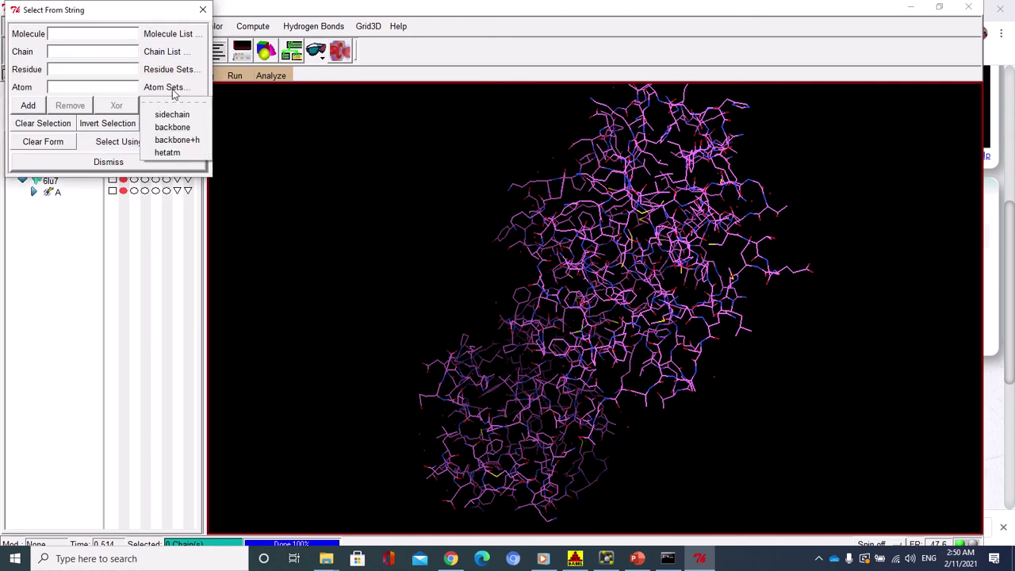
left_click(169, 153)
left_click(26, 107)
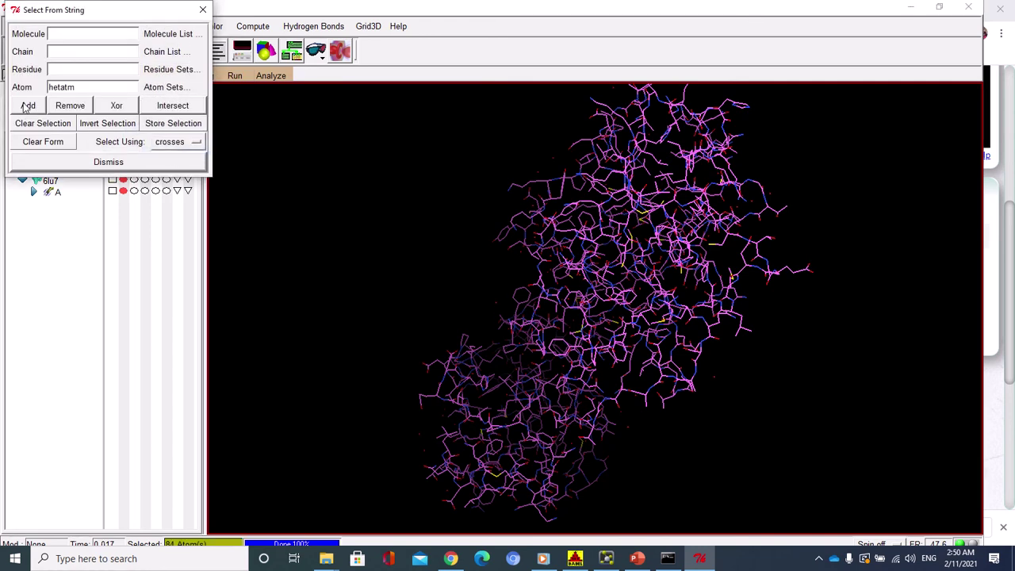
left_click(52, 166)
Step: Delete the selected hetero atoms from 6lu7
left_click(105, 29)
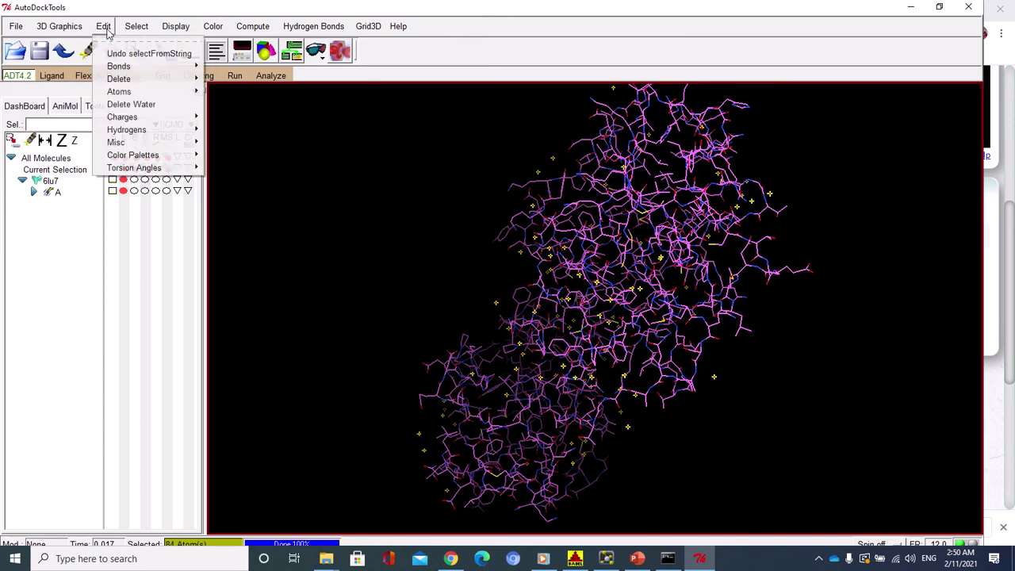
mouse_move(137, 79)
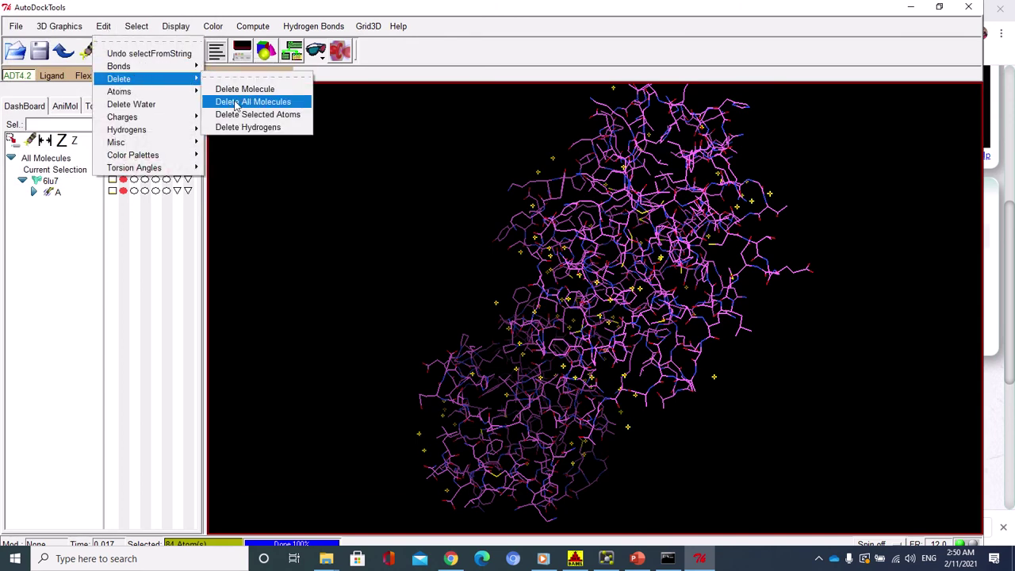
left_click(236, 115)
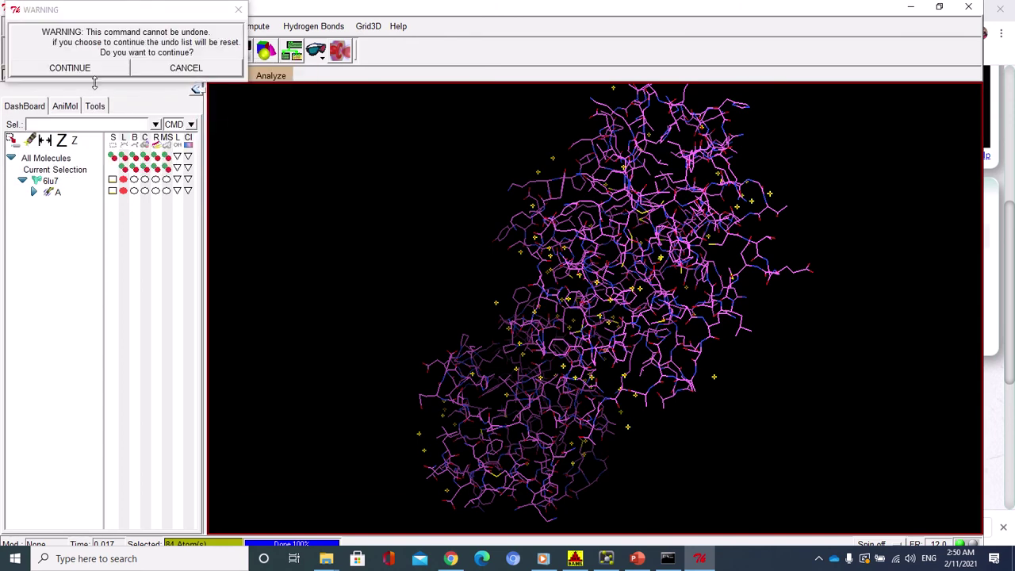
Step: Confirm the hetero atom deletion and remove water molecules from 6lu7
left_click(70, 68)
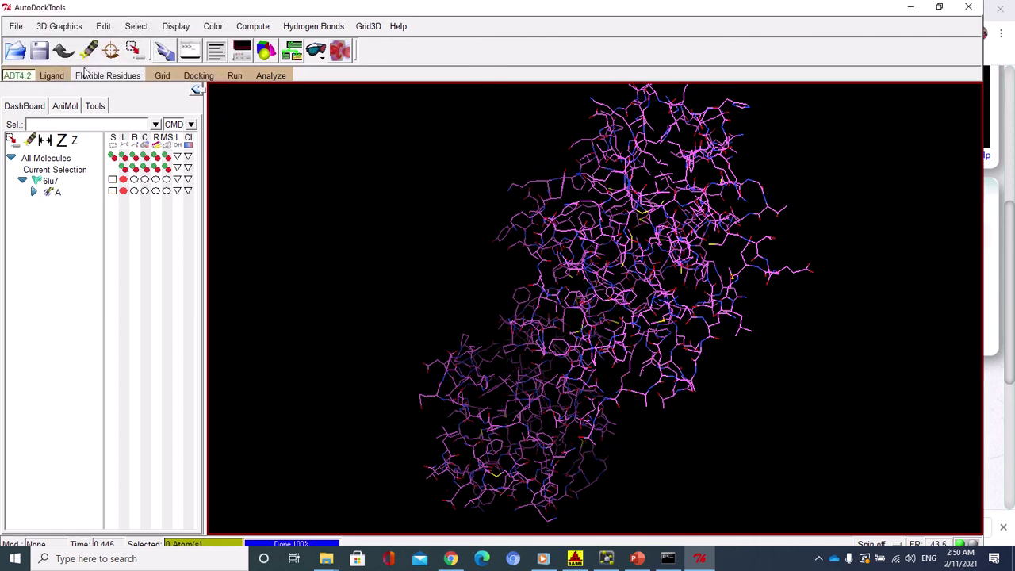
left_click(102, 28)
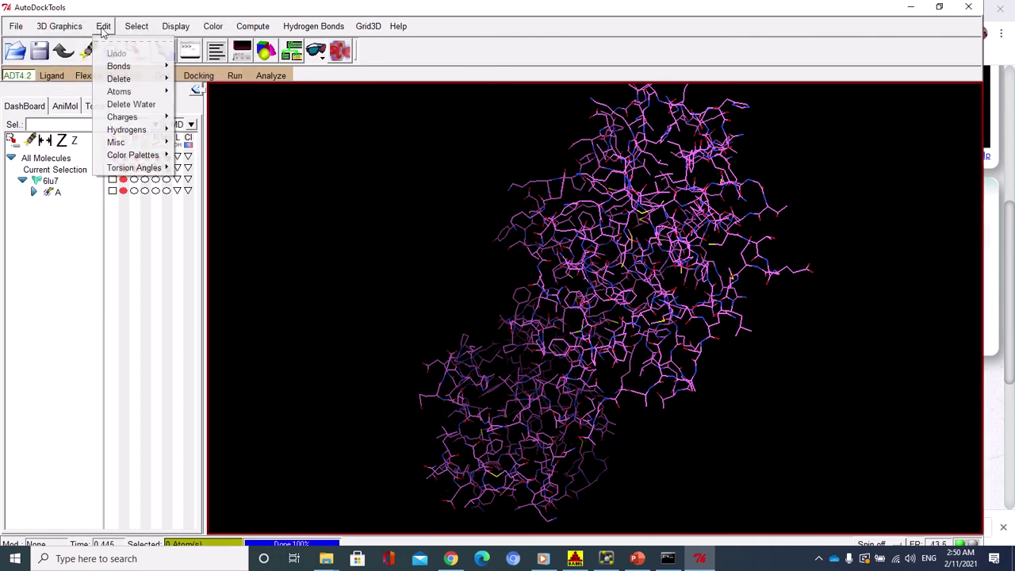
left_click(129, 104)
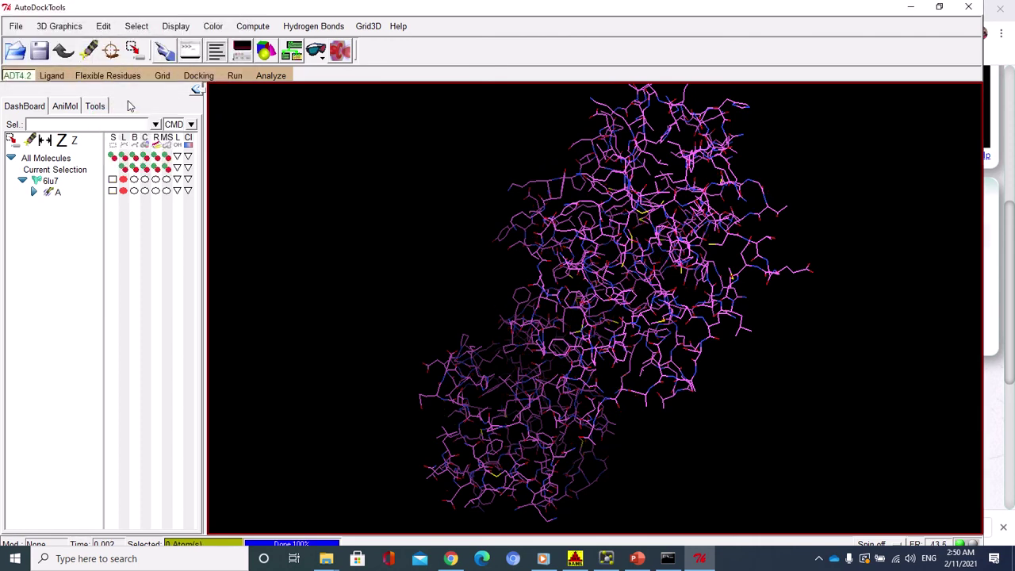
Step: Add hydrogens to the 6lu7 protein
left_click(107, 28)
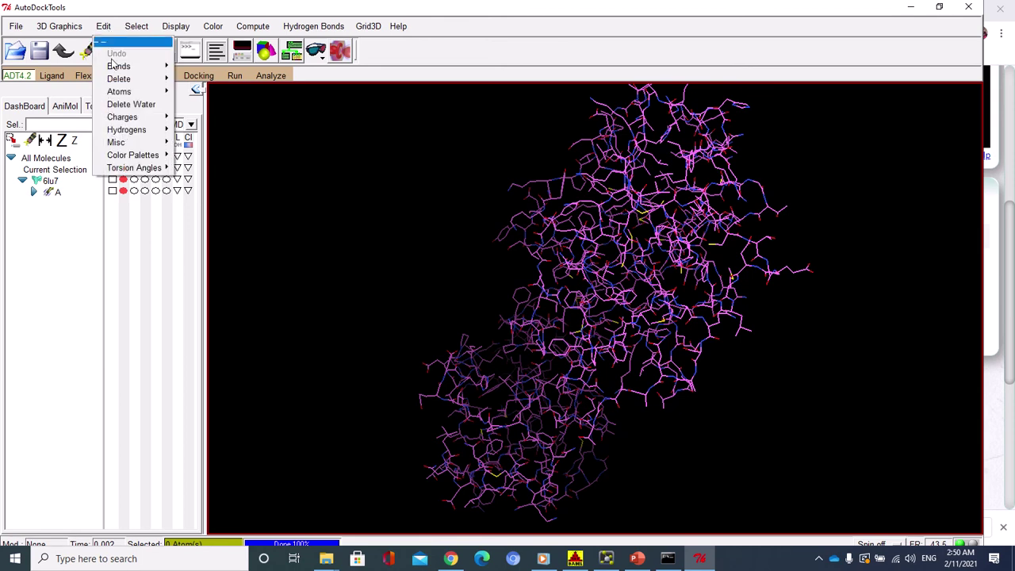
mouse_move(131, 129)
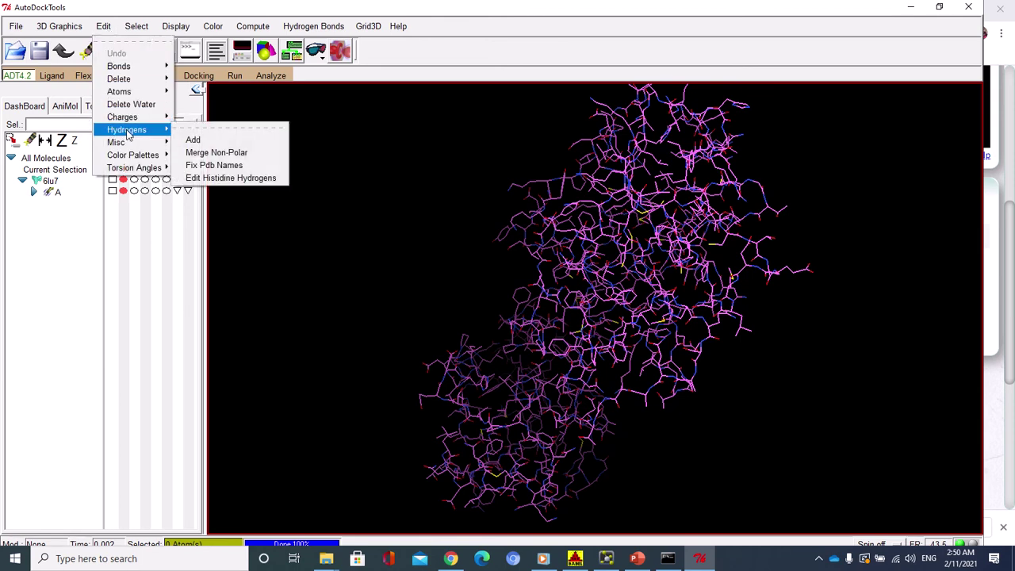
left_click(211, 142)
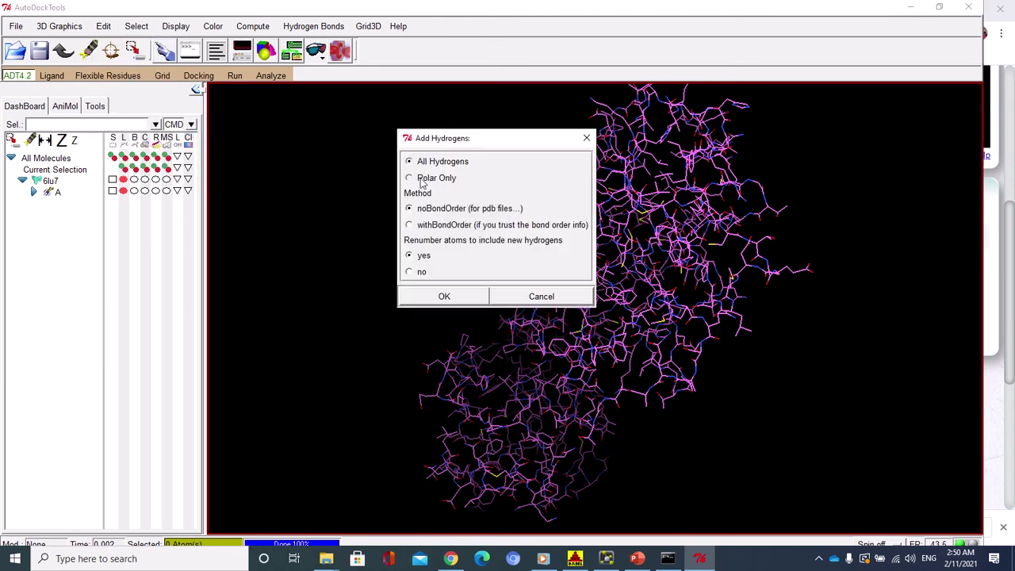
left_click(465, 295)
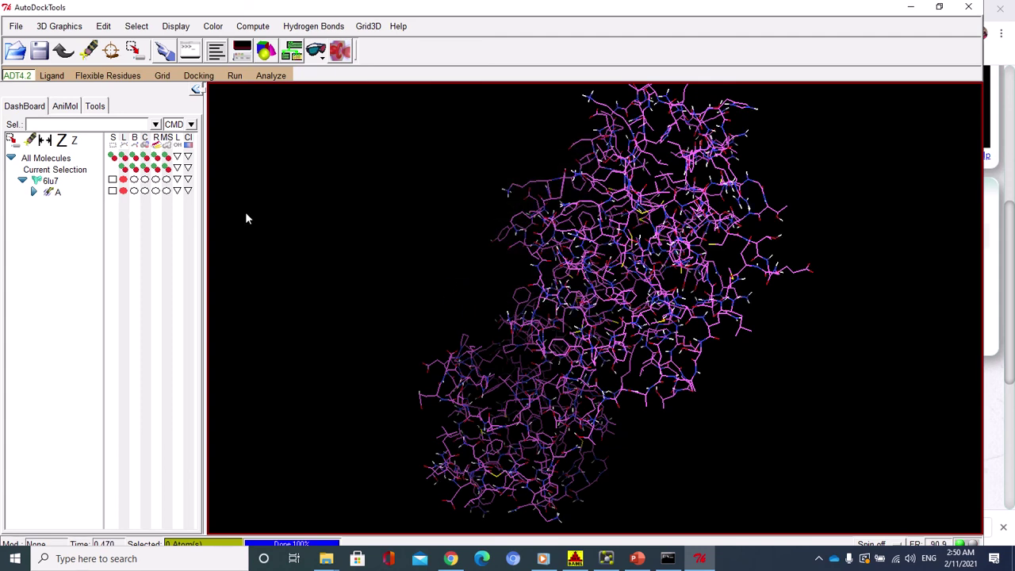
Step: Add Kollman charges (total 4.0) to 6lu7 and dismiss the charge notice
left_click(104, 26)
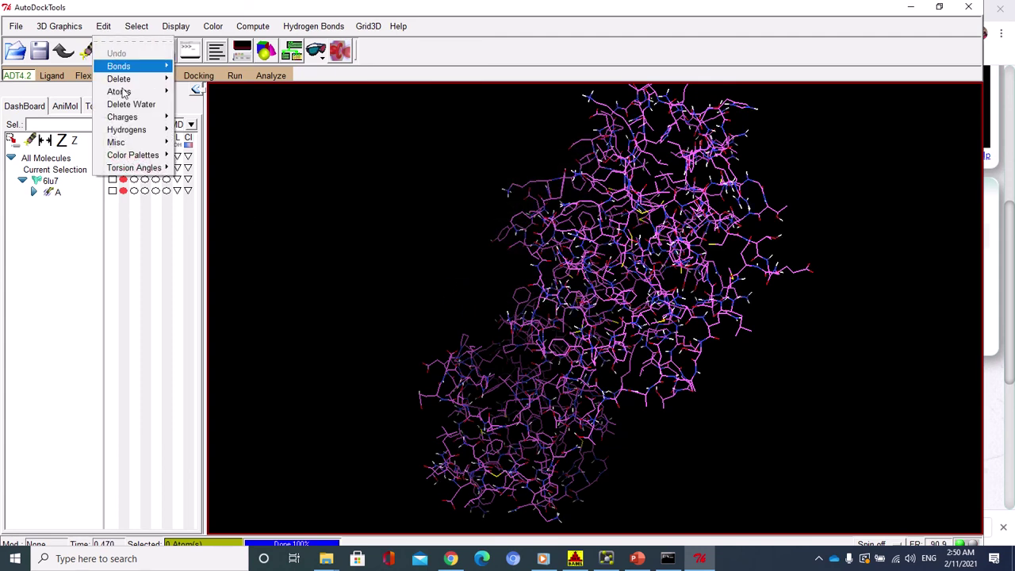
mouse_move(132, 118)
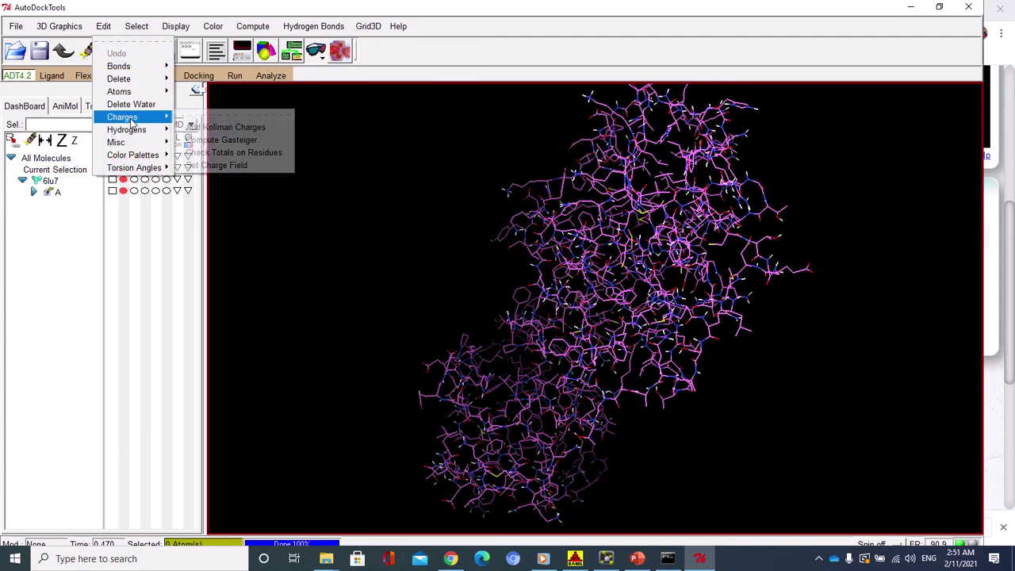
left_click(218, 127)
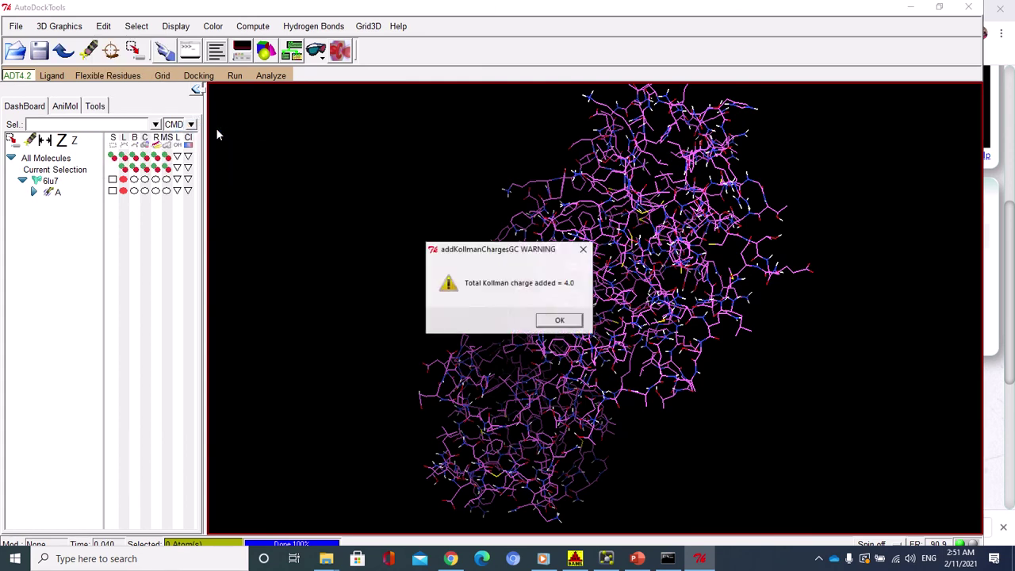
left_click(576, 320)
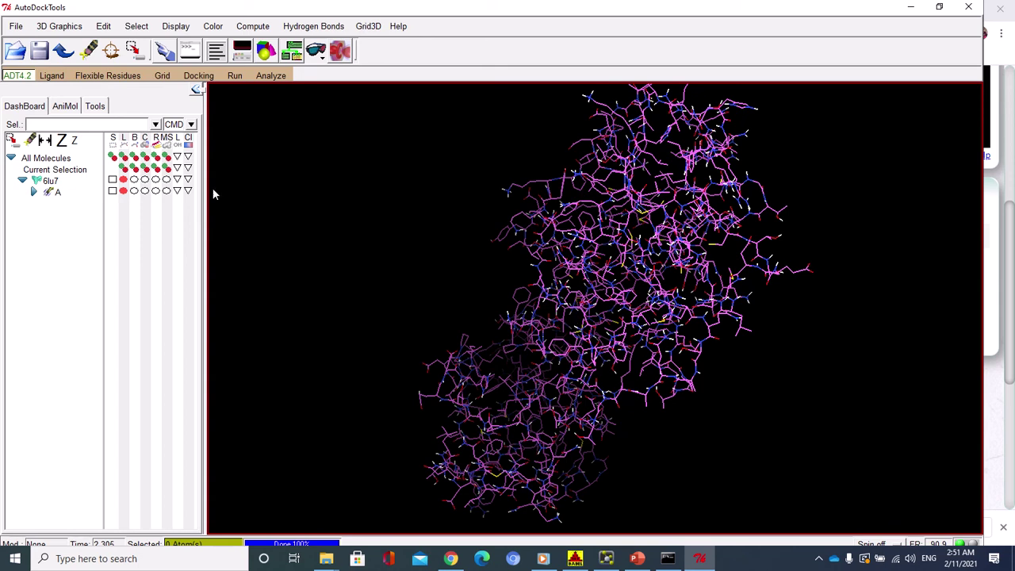
Step: Look at the Ligand > Input menu, then bring OpenBabelGUI to the front
left_click(53, 80)
mouse_move(68, 103)
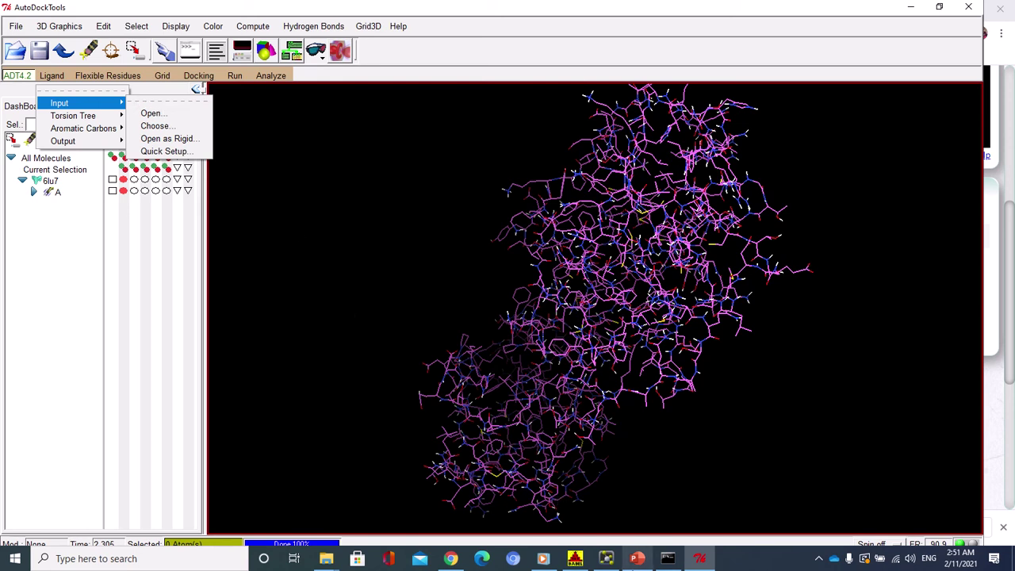
left_click(576, 560)
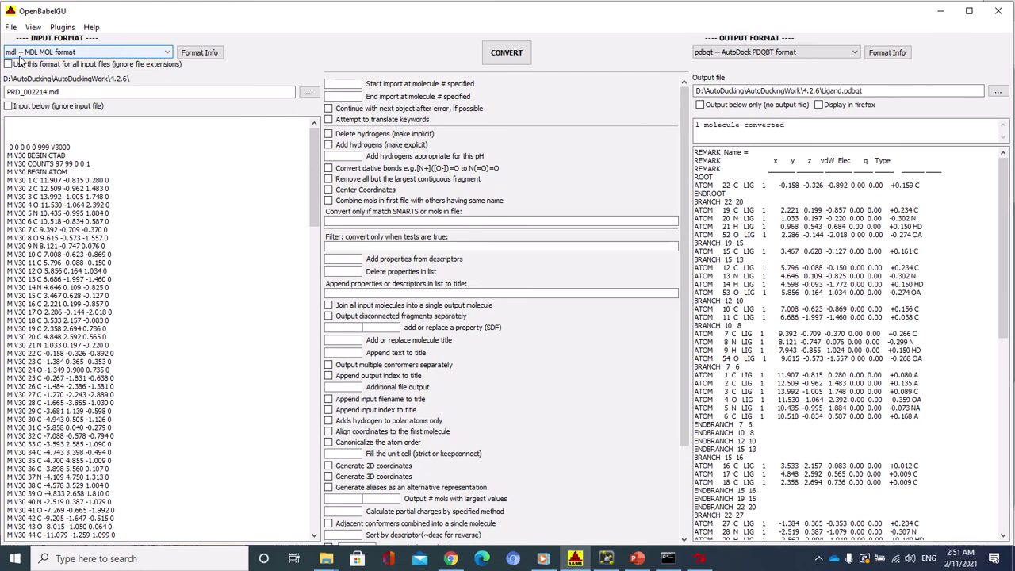
Step: Set PRD_002214.mdl as the OpenBabel input file
left_click(308, 92)
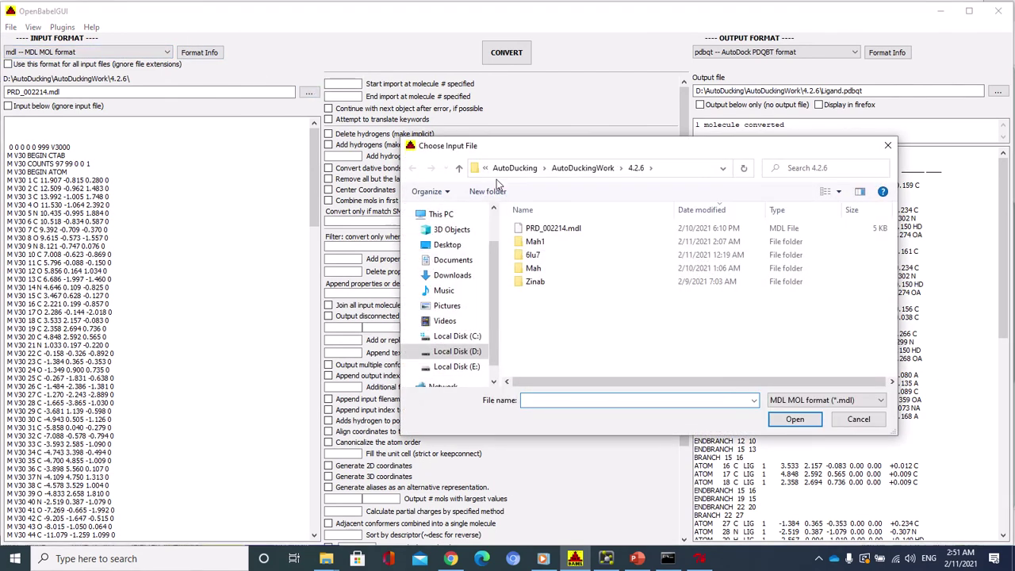
left_click(566, 230)
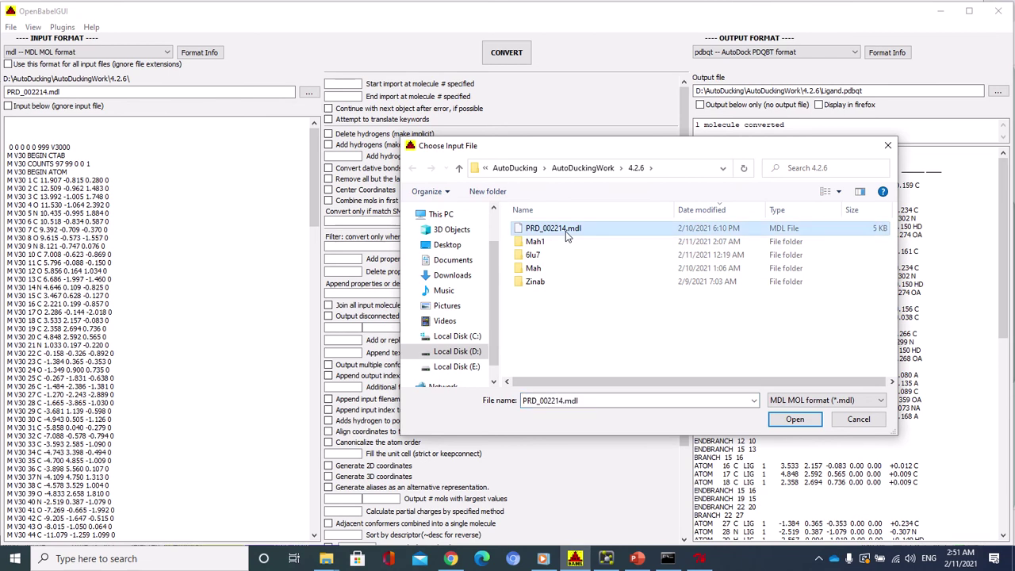
left_click(795, 419)
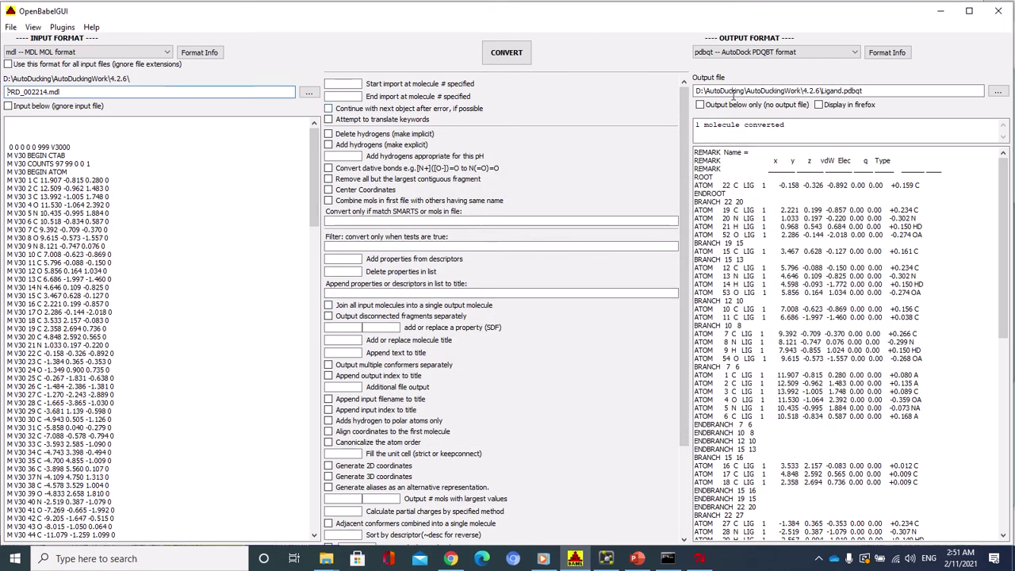
Step: Set the output file to Ligand.pdbqt in the 4.2.6 folder
left_click(998, 92)
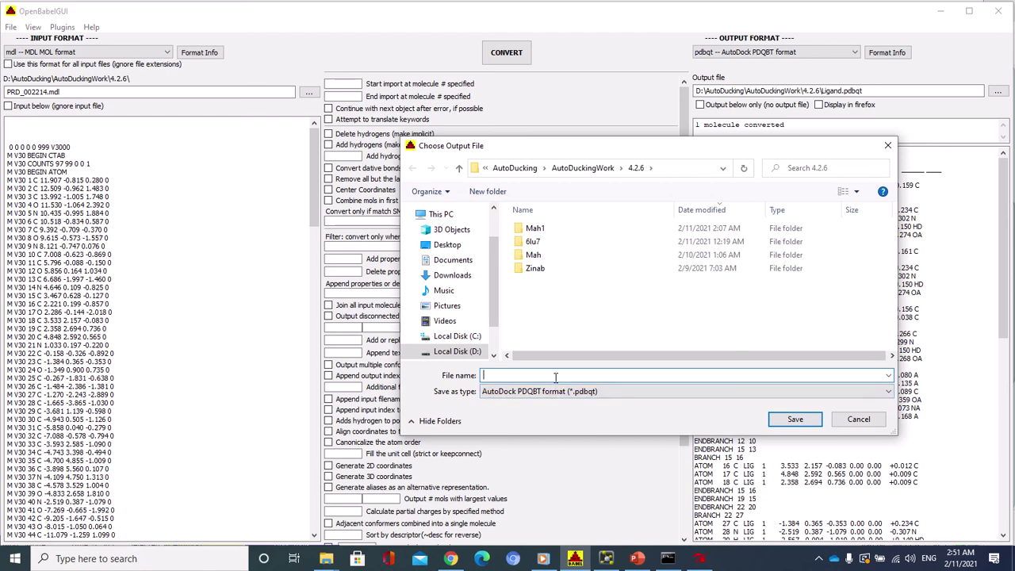
type("Lig")
type("a")
type("-")
type("and")
left_click(784, 422)
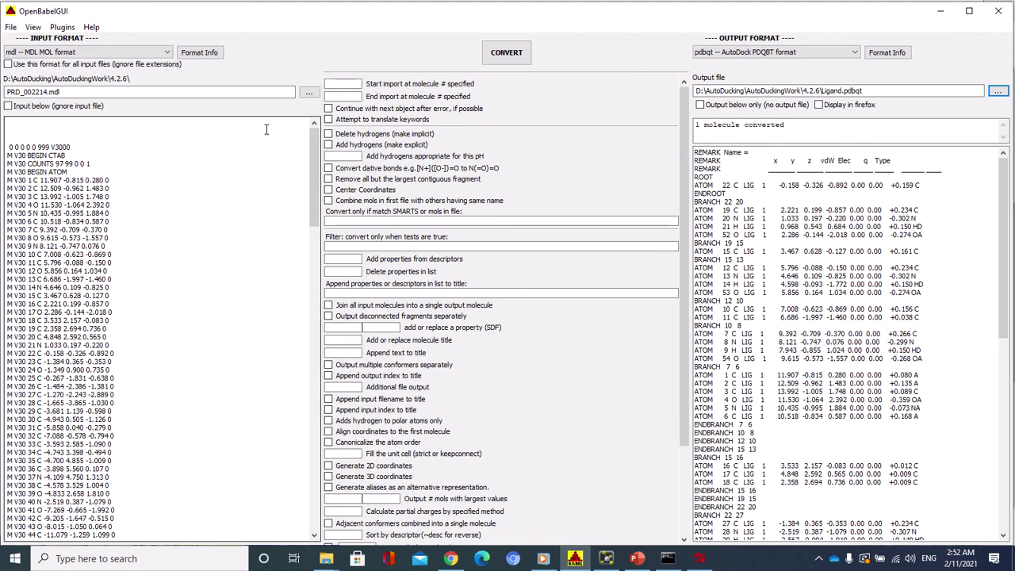
Step: Cancel the reopened input chooser and convert PRD_002214.mdl to Ligand.pdbqt (1 molecule)
left_click(314, 93)
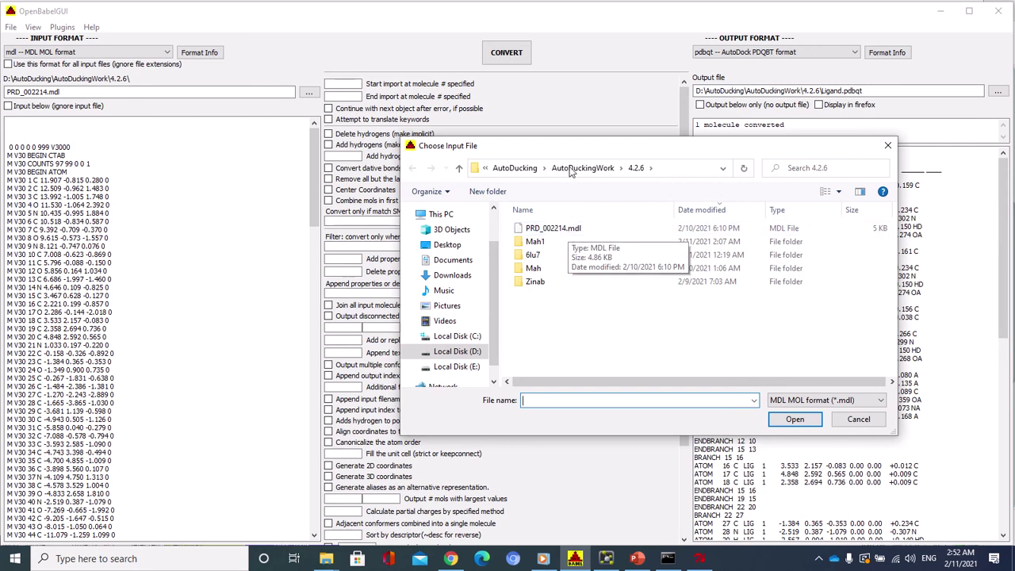
left_click(851, 423)
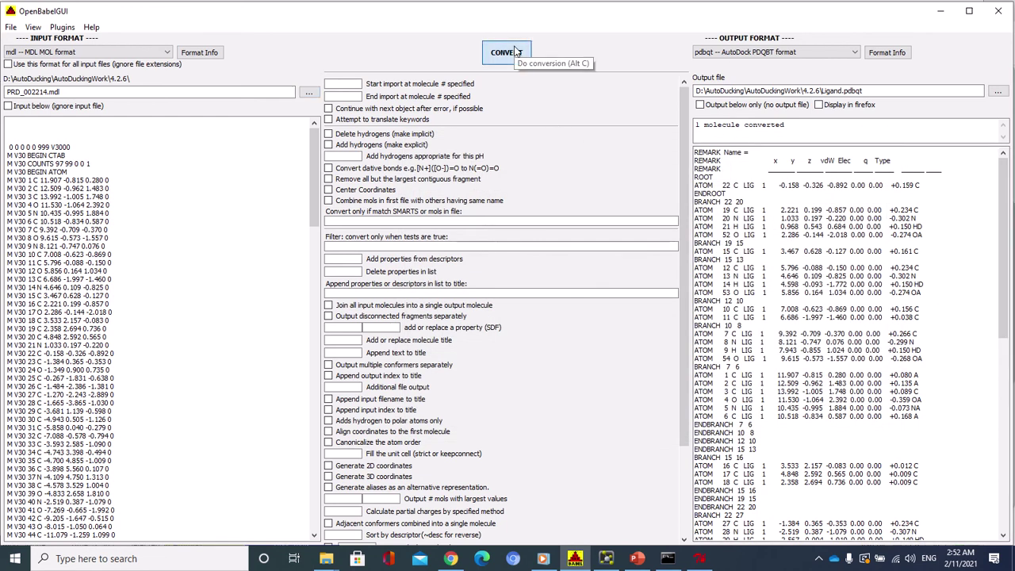
left_click(513, 53)
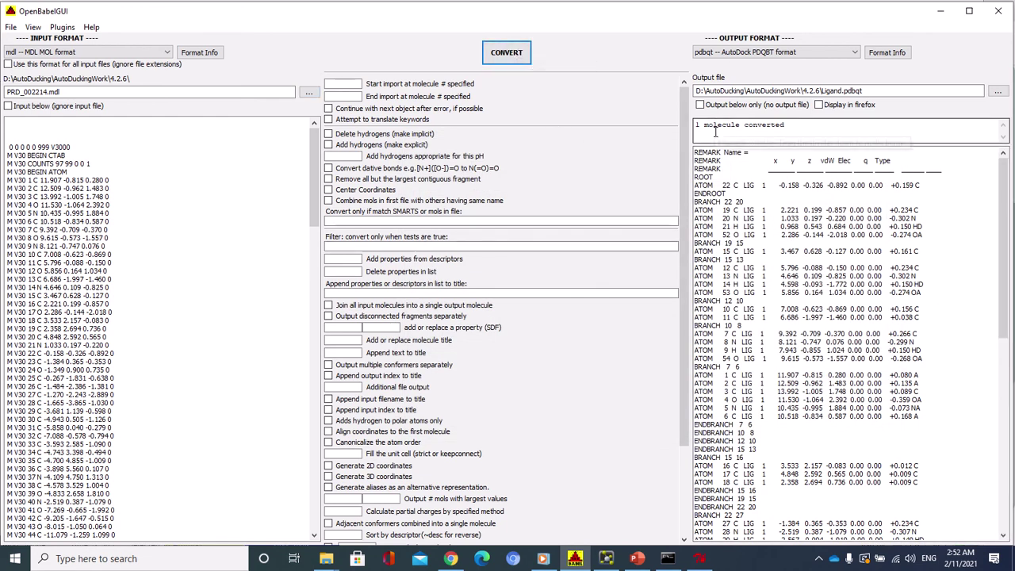
Step: Bring up the 4.2.6 folder in File Explorer and select the new 6 KB Ligand.pdbqt
mouse_move(328, 560)
left_click(296, 520)
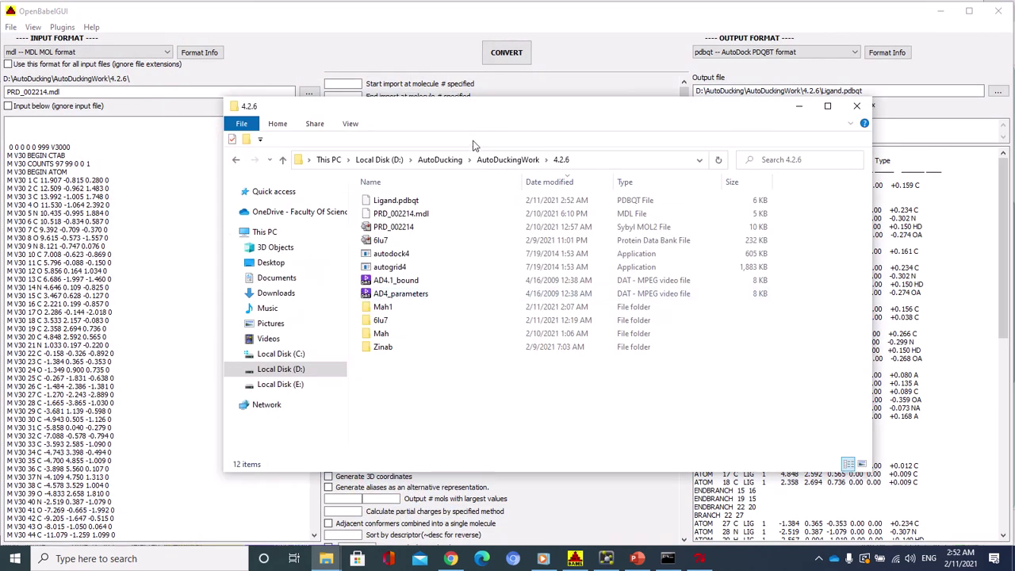
left_click(414, 203)
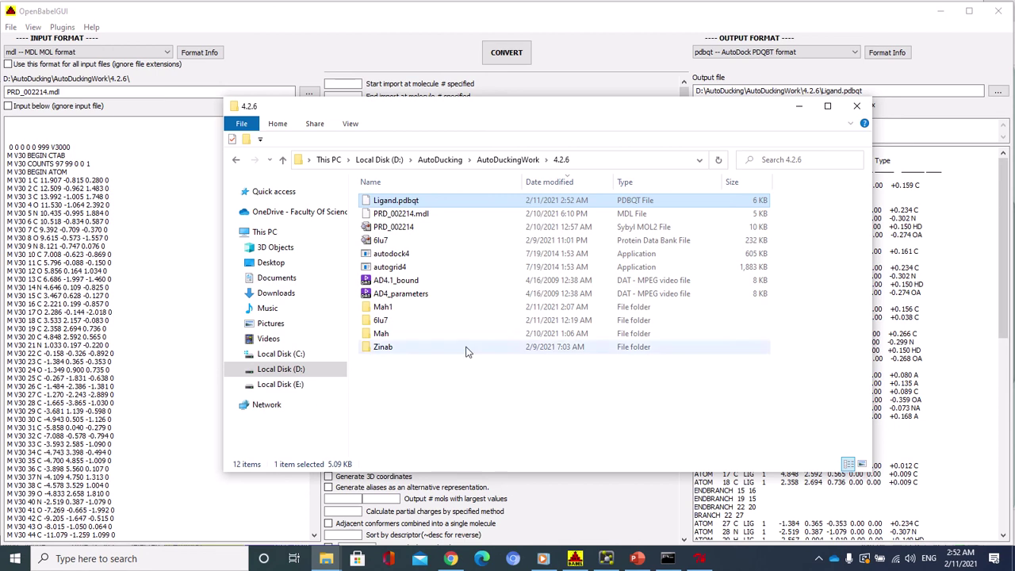
Step: Load Ligand.pdbqt into AutoDockTools, accept its 22-rotatable-bond summary, and rotate to view it
left_click(699, 559)
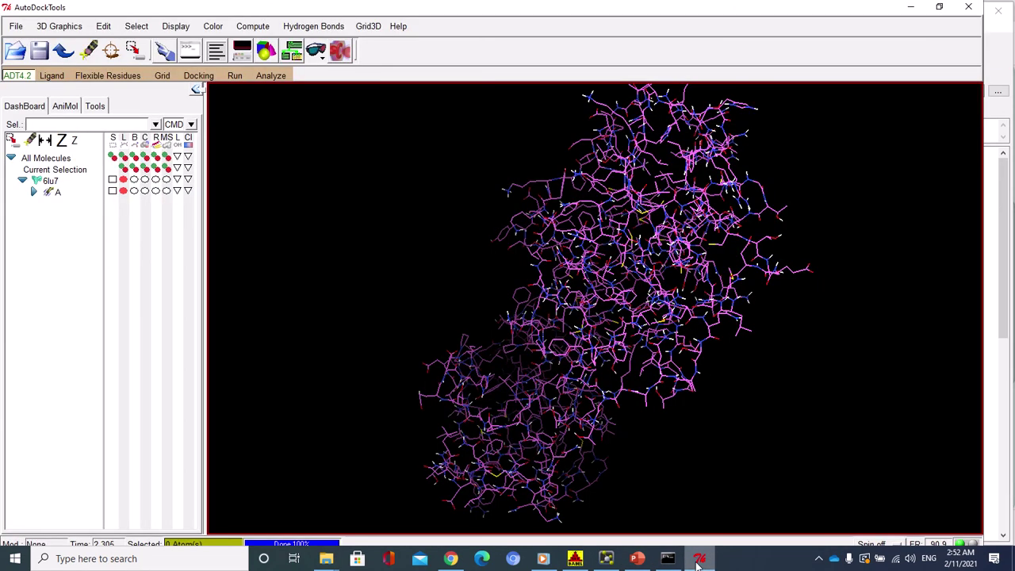
left_click(51, 76)
mouse_move(71, 105)
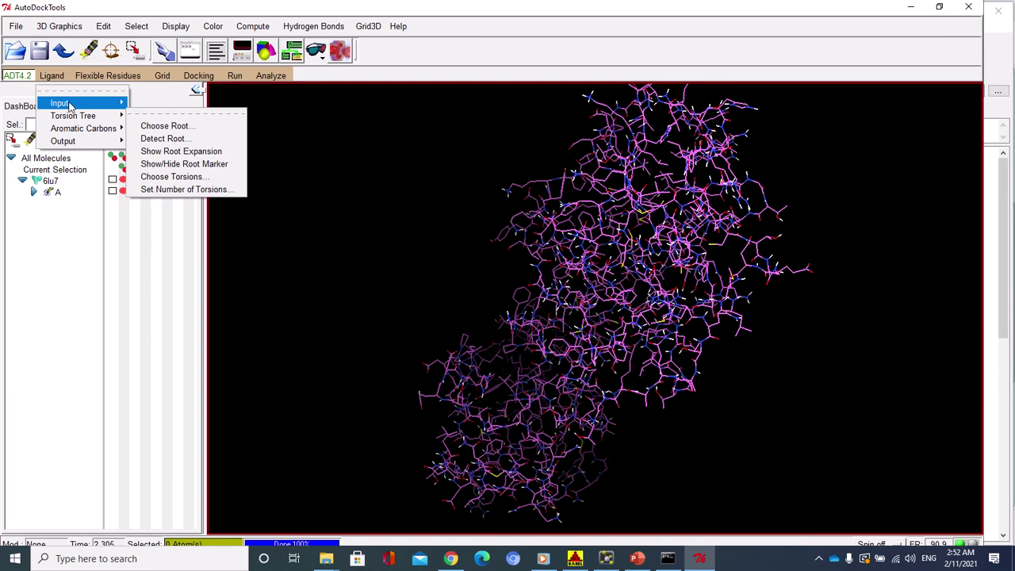
left_click(143, 115)
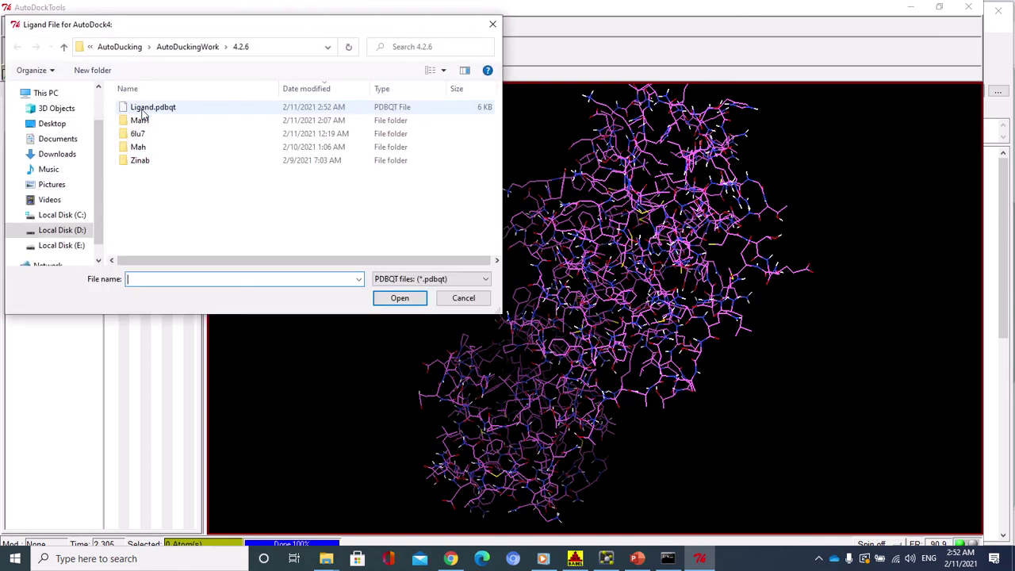
left_click(144, 110)
left_click(398, 299)
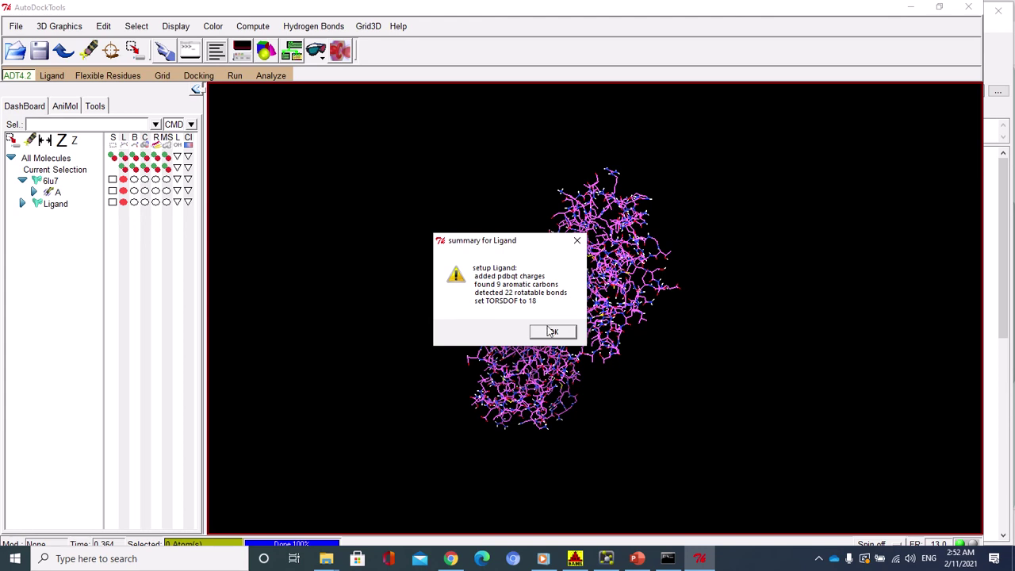
left_click(552, 332)
left_click_drag(508, 315, 1010, 420)
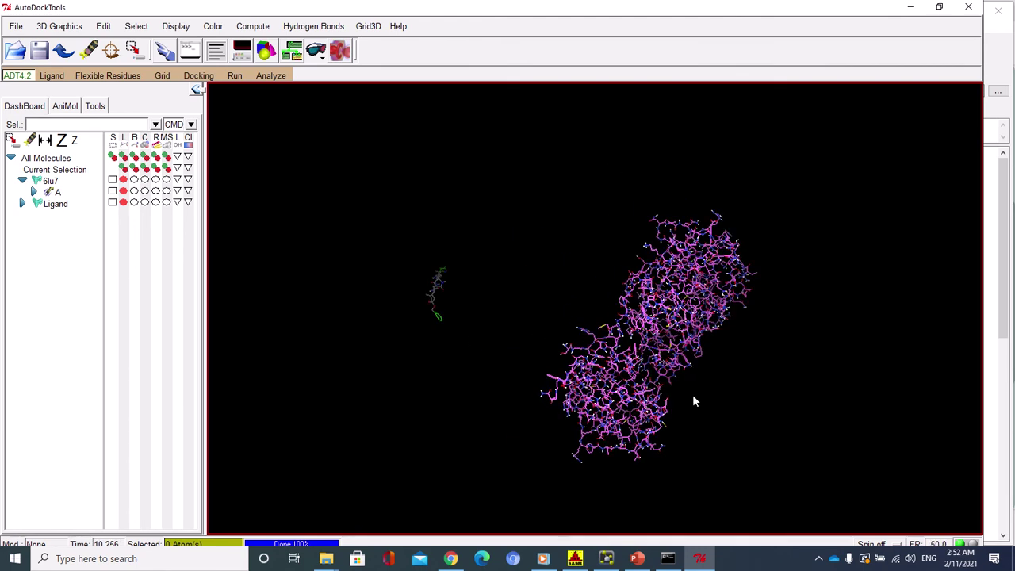
left_click_drag(801, 357, 748, 243)
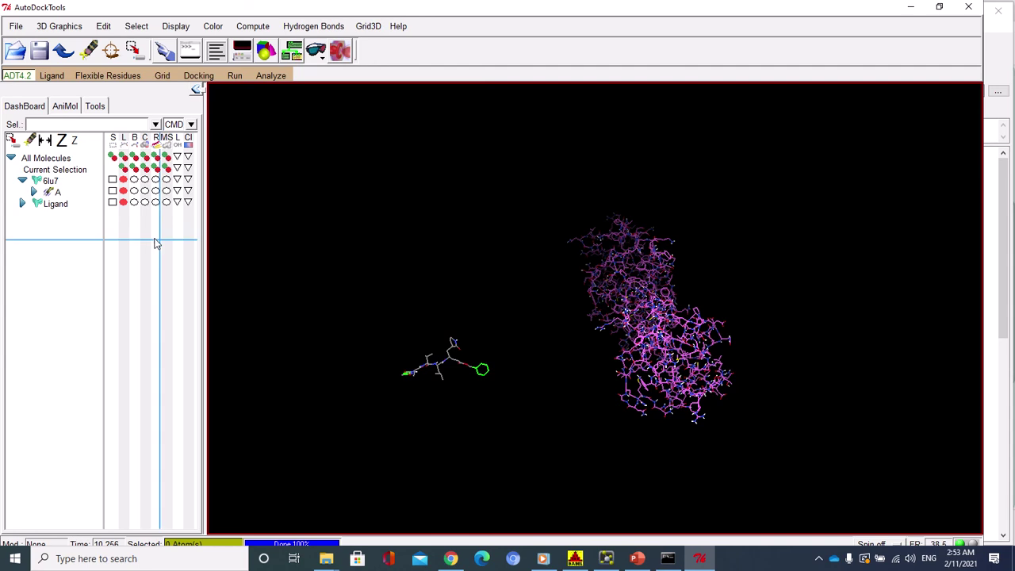
Step: Detect the ligand's torsion root automatically
left_click(48, 76)
mouse_move(69, 117)
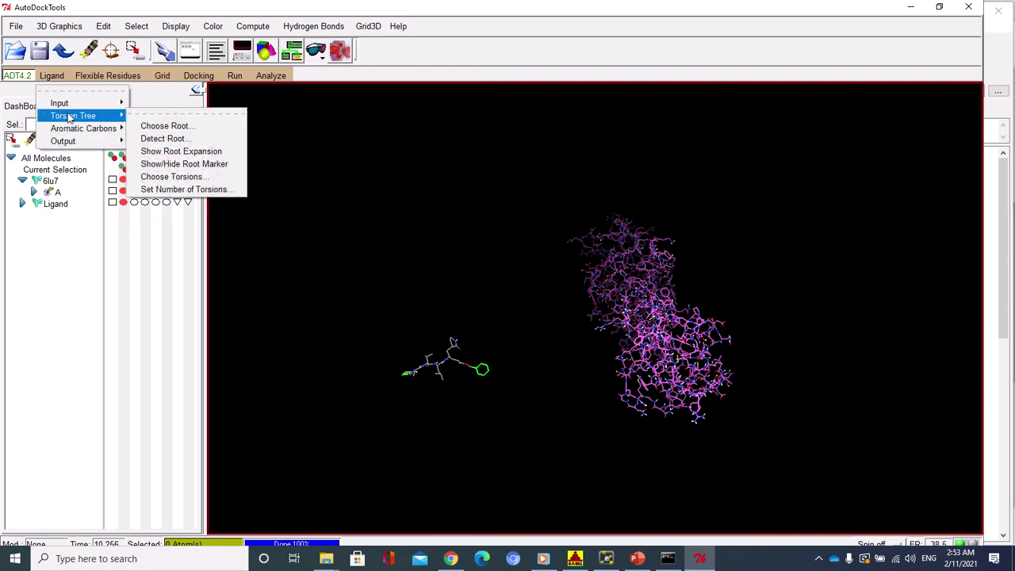
left_click(167, 139)
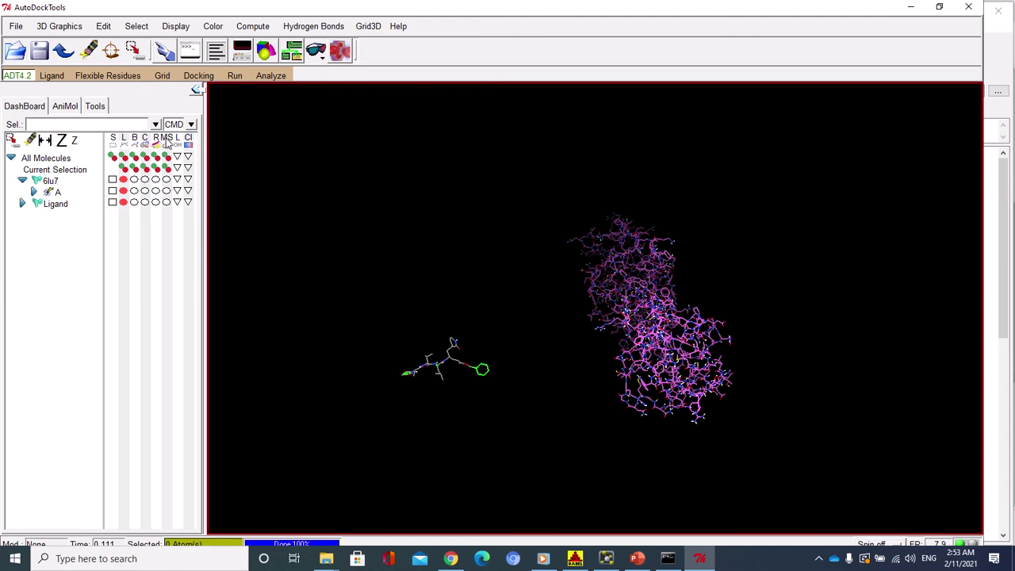
Step: Confirm 18 of 32 bonds as rotatable in Choose Torsions
left_click(51, 76)
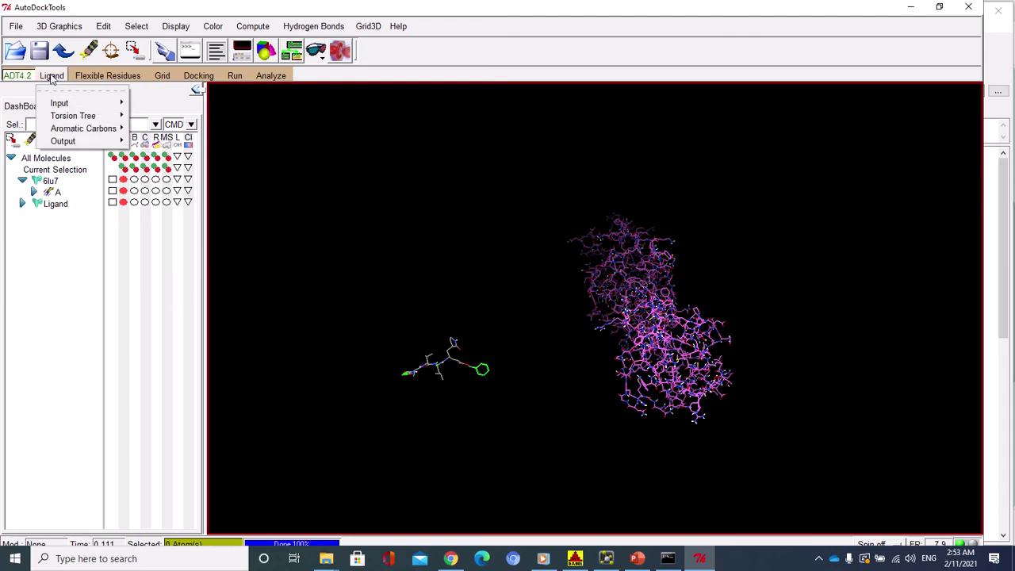
mouse_move(68, 116)
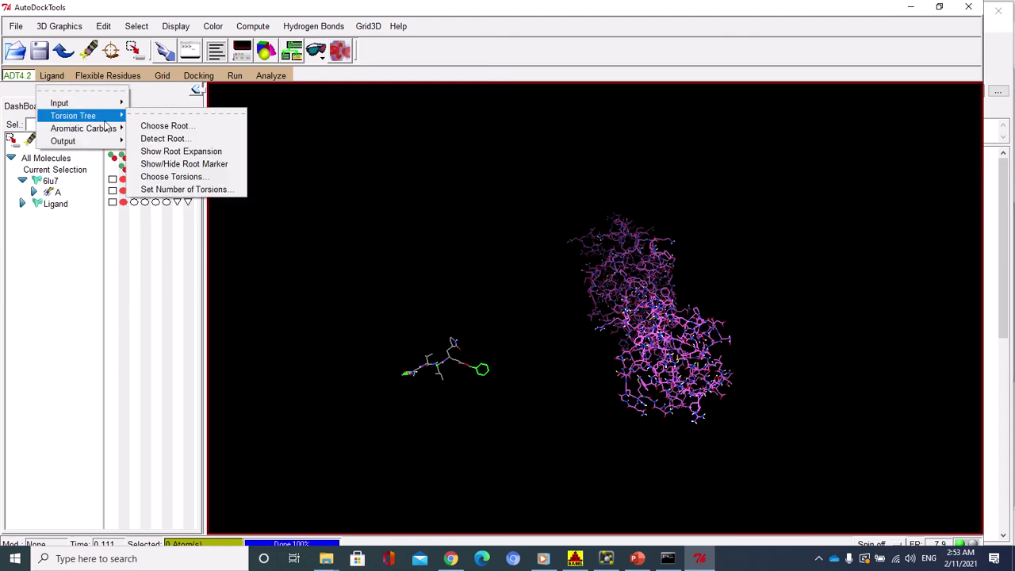
left_click(185, 176)
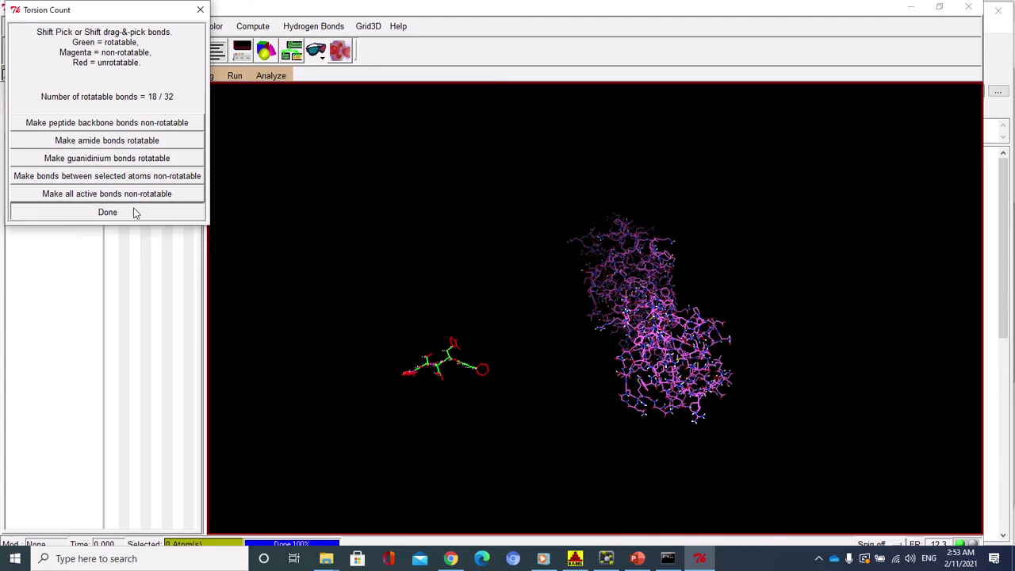
left_click(107, 212)
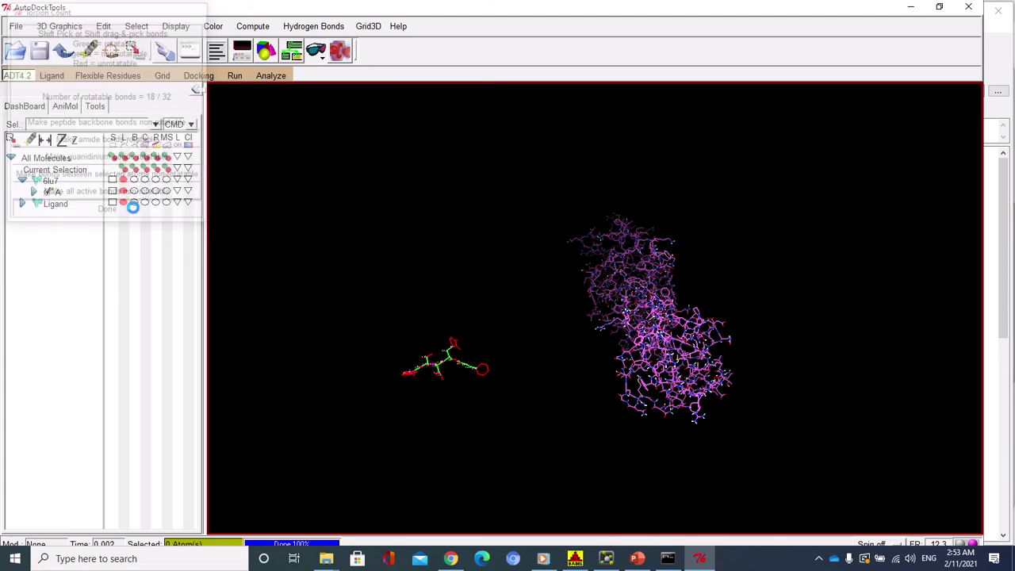
left_click(61, 82)
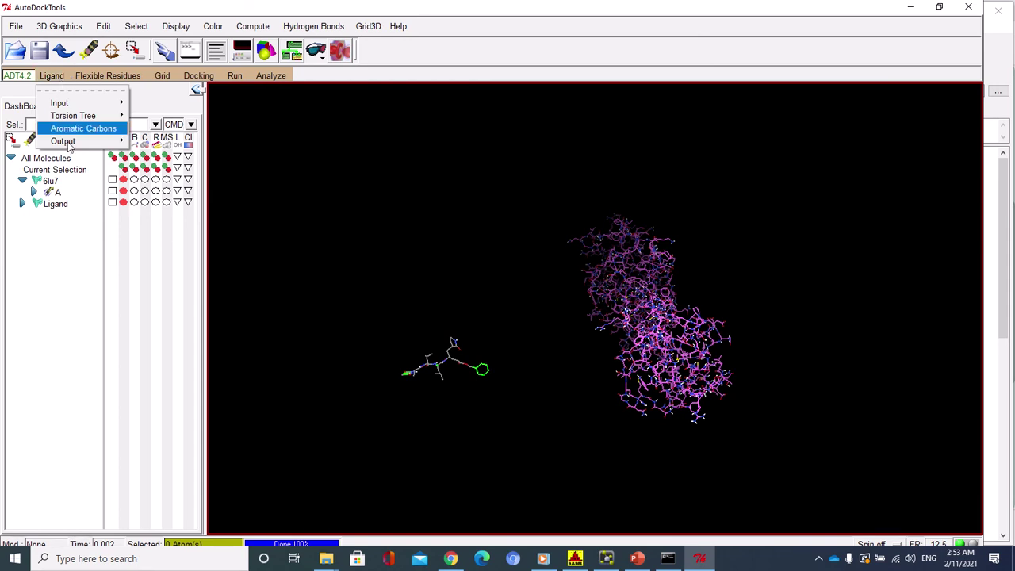
Step: Select 6lu7 as grid macromolecule, accept the non-bonded atoms warning, and save Receptor.pdbqt
left_click(234, 197)
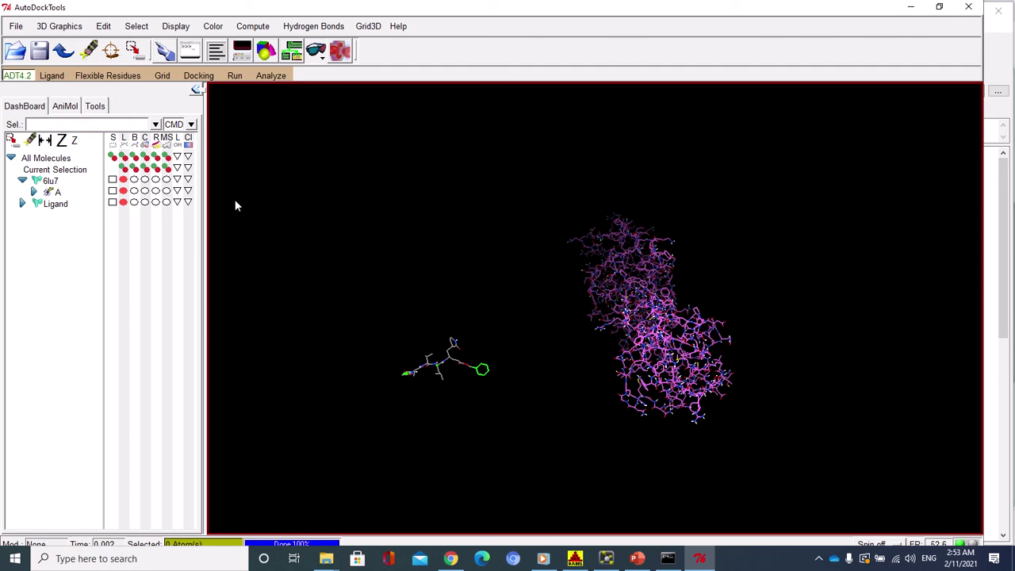
left_click(163, 75)
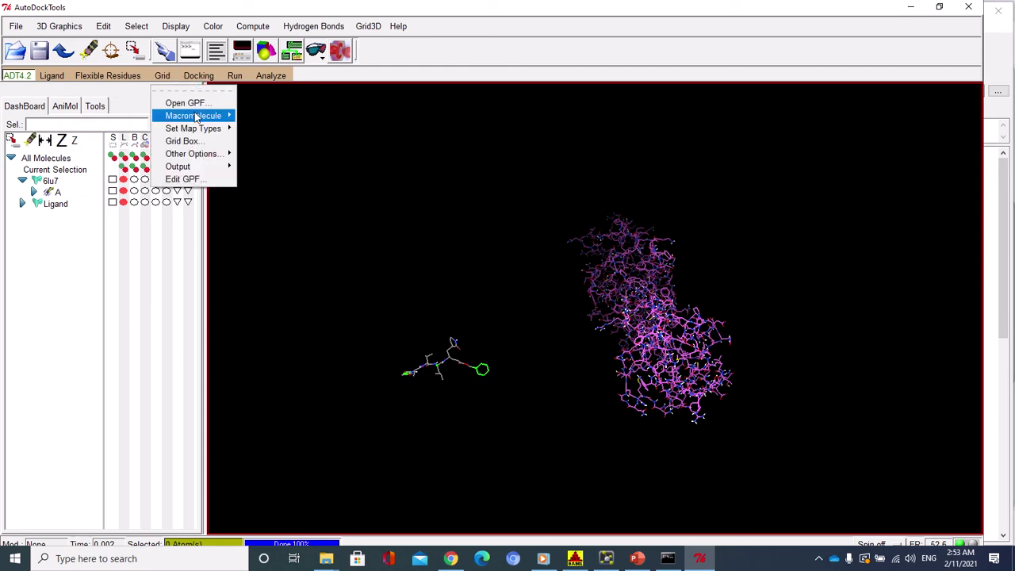
mouse_move(198, 119)
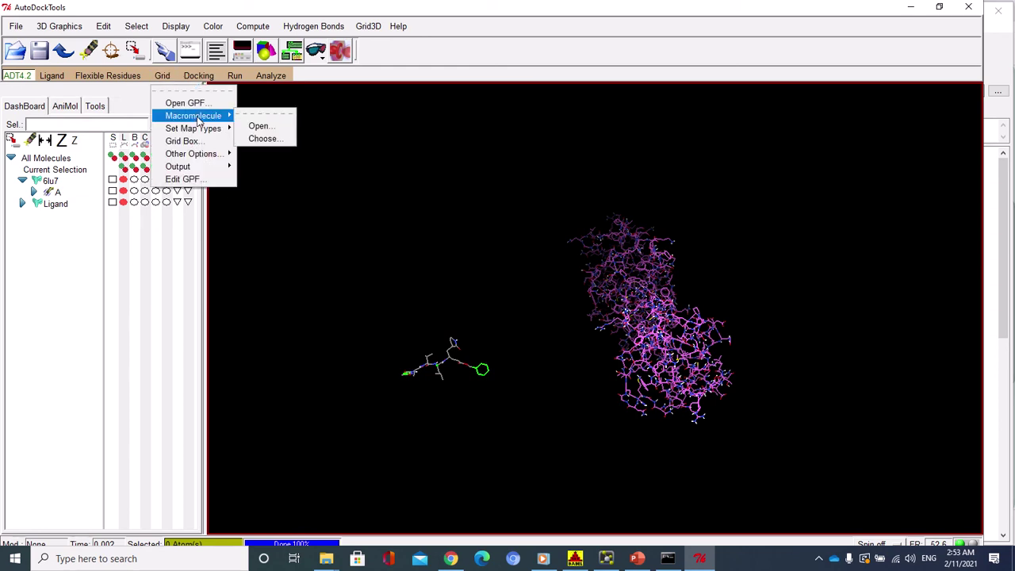
left_click(266, 138)
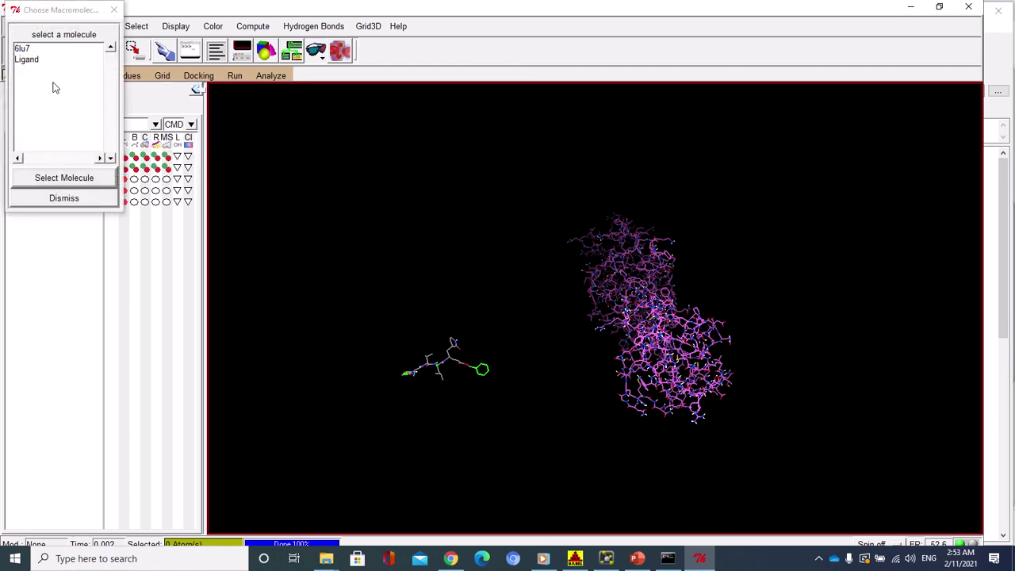
left_click(30, 49)
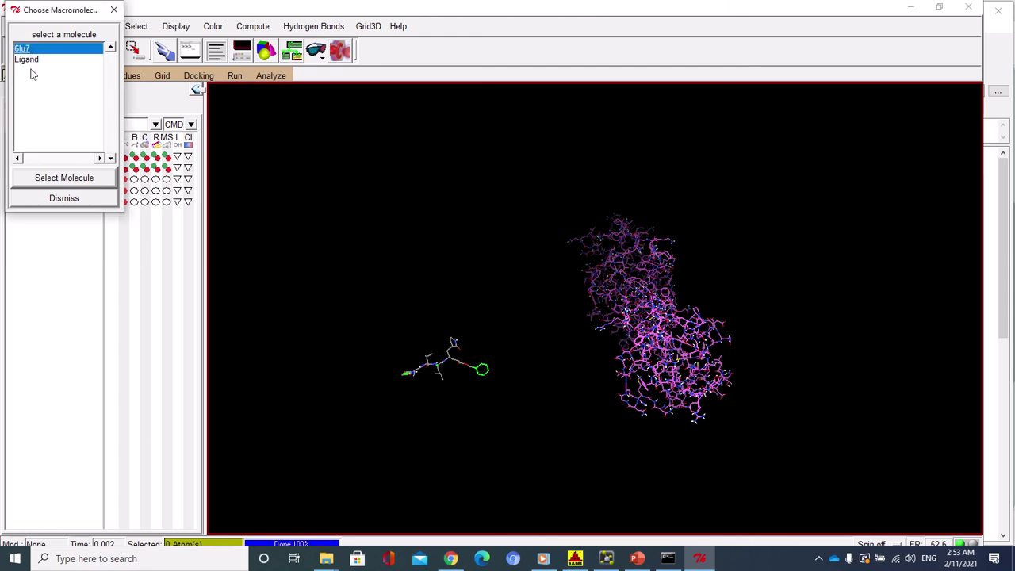
left_click(64, 178)
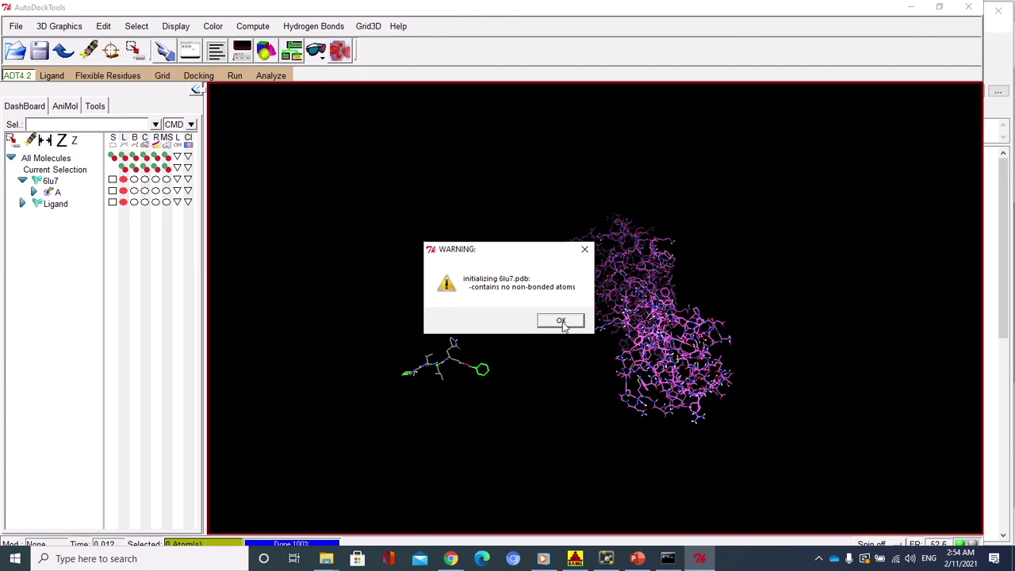
left_click(561, 321)
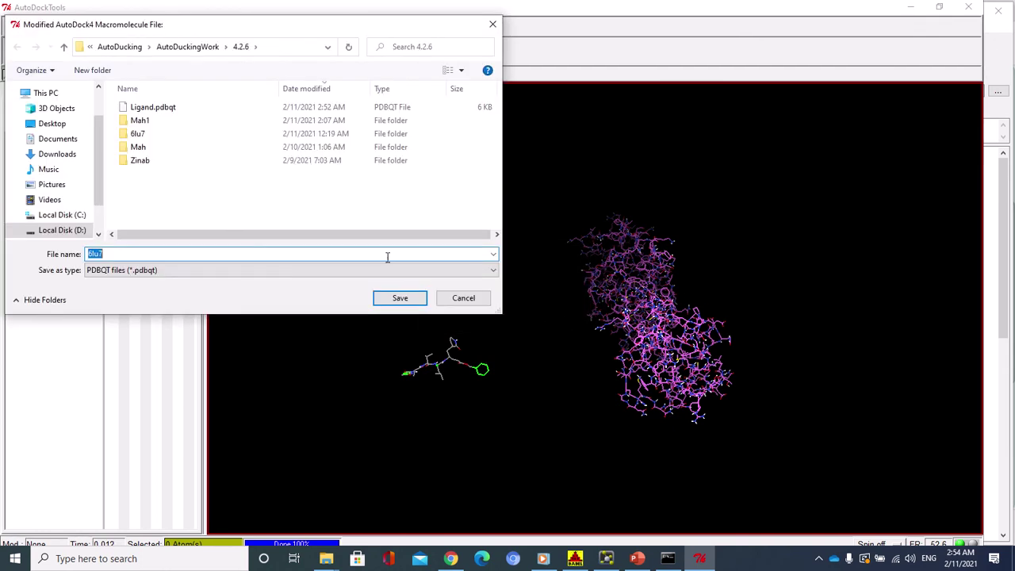
type("Receptor.pdbqt")
left_click(419, 297)
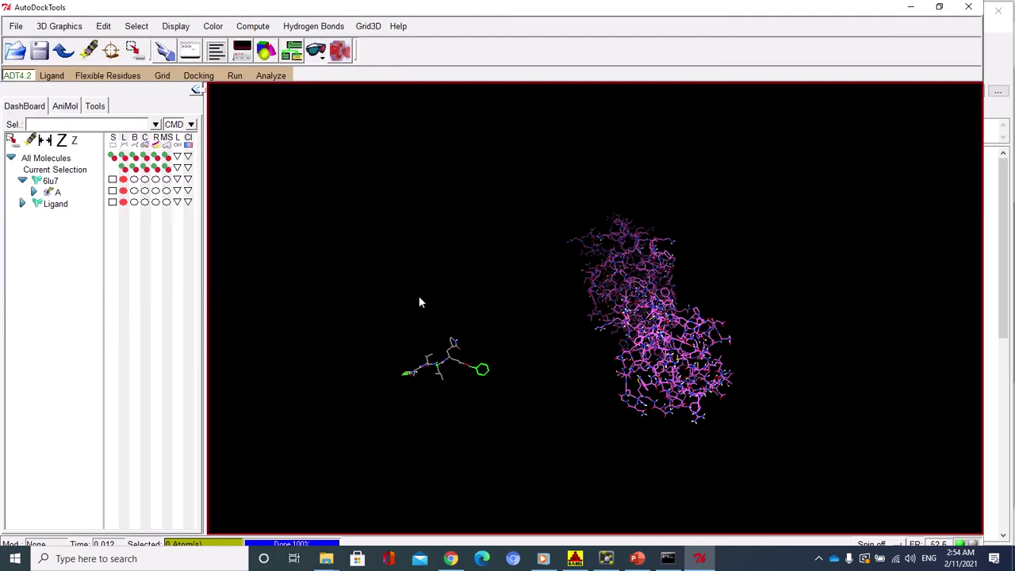
Step: Pick the molecule named Ligand under Grid > Set Map Types > Choose Ligand
left_click(163, 77)
mouse_move(199, 130)
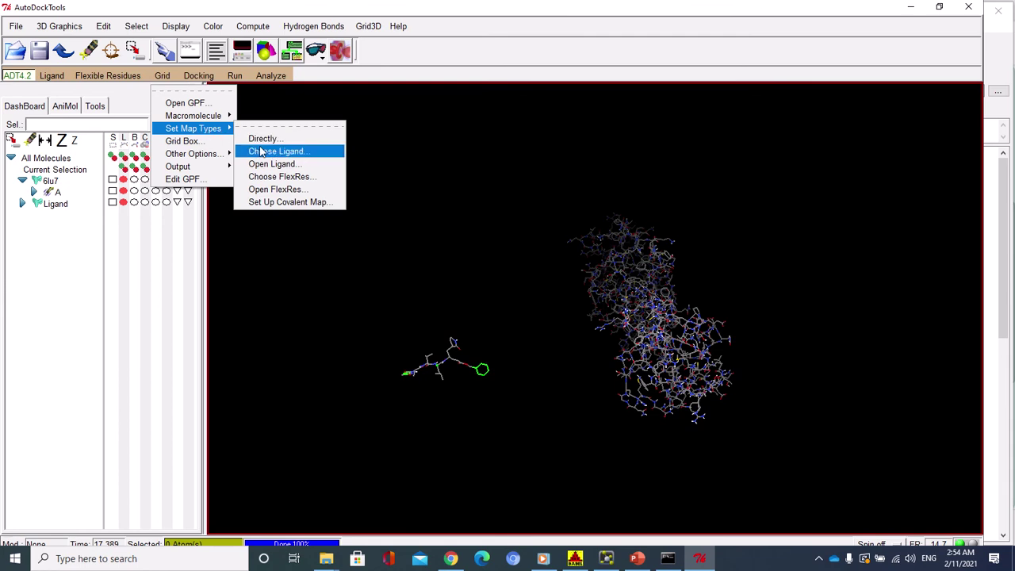
left_click(261, 151)
left_click(32, 60)
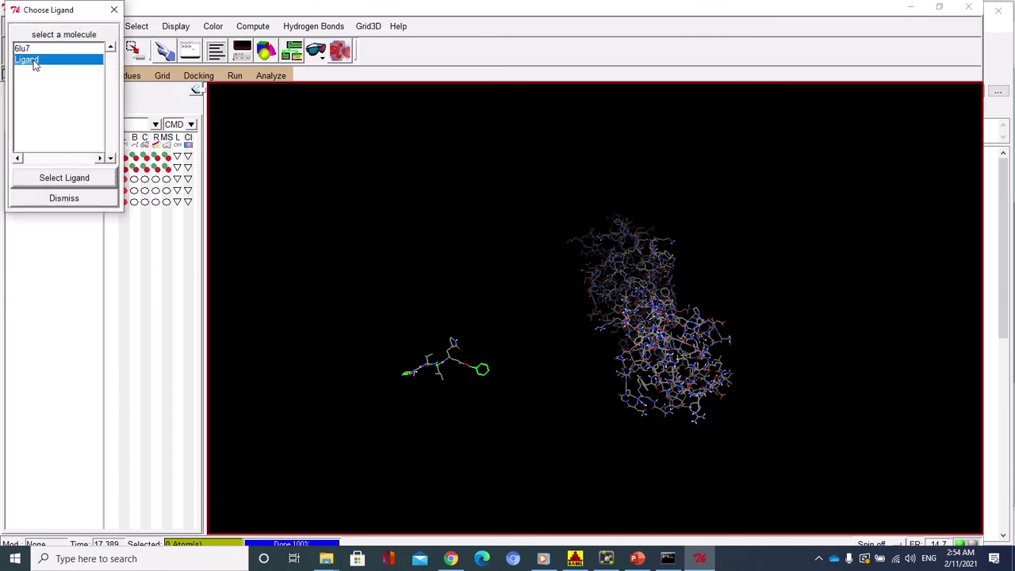
left_click(65, 179)
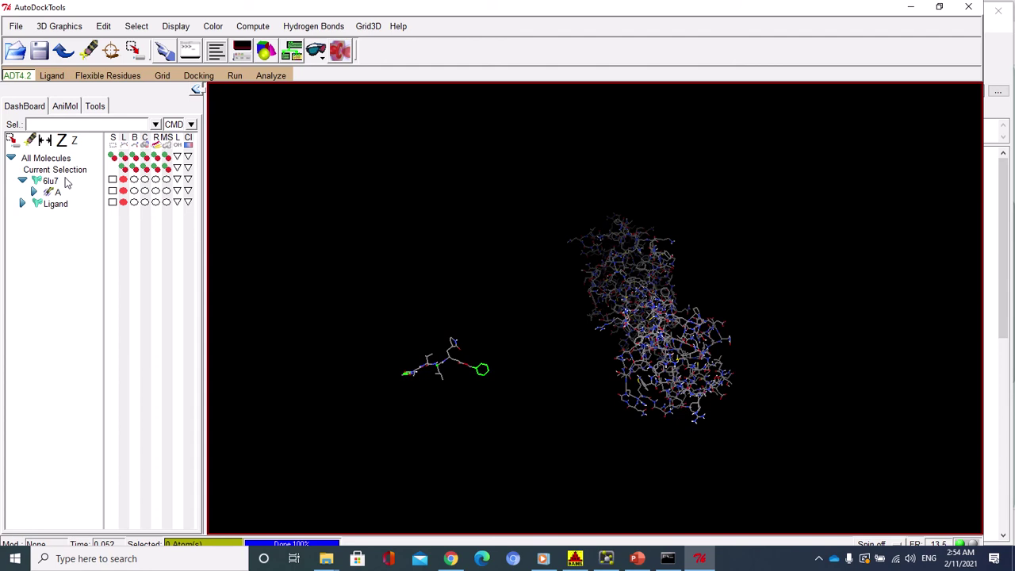
Step: Display the 40×40×40 grid box at 0.375 Å spacing and rotate the protein to inspect it
left_click(162, 76)
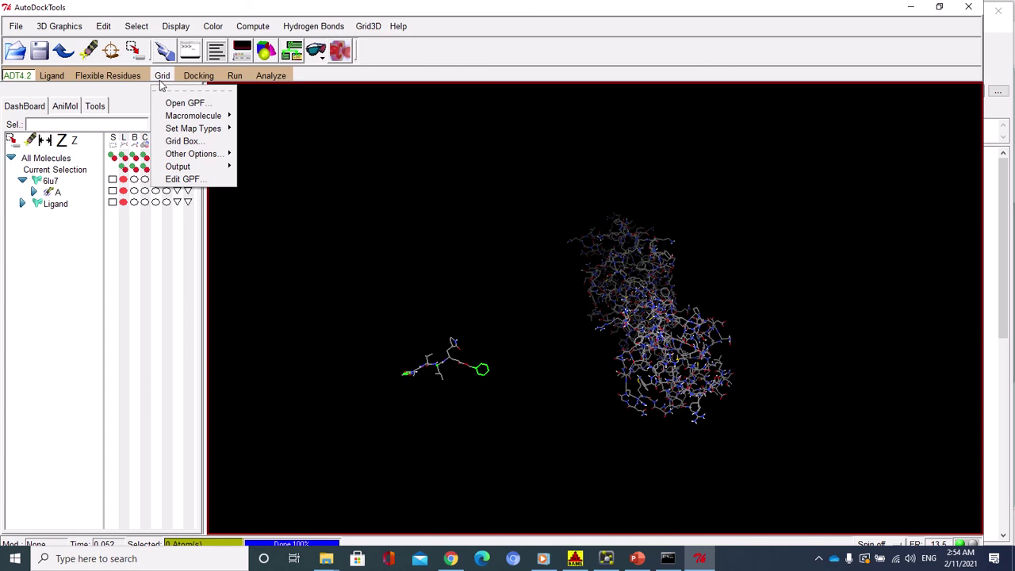
left_click(180, 141)
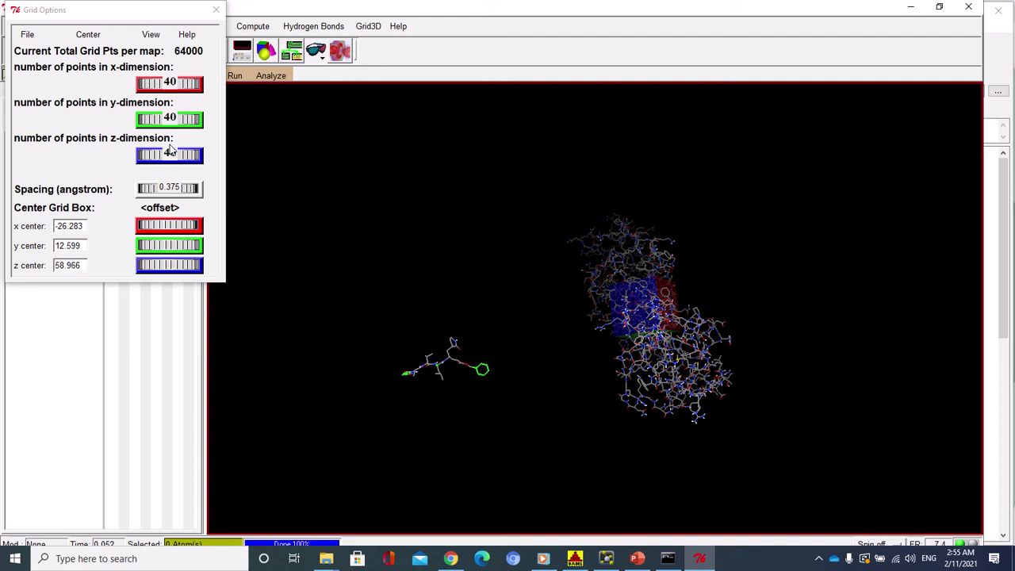
left_click_drag(735, 315, 617, 442)
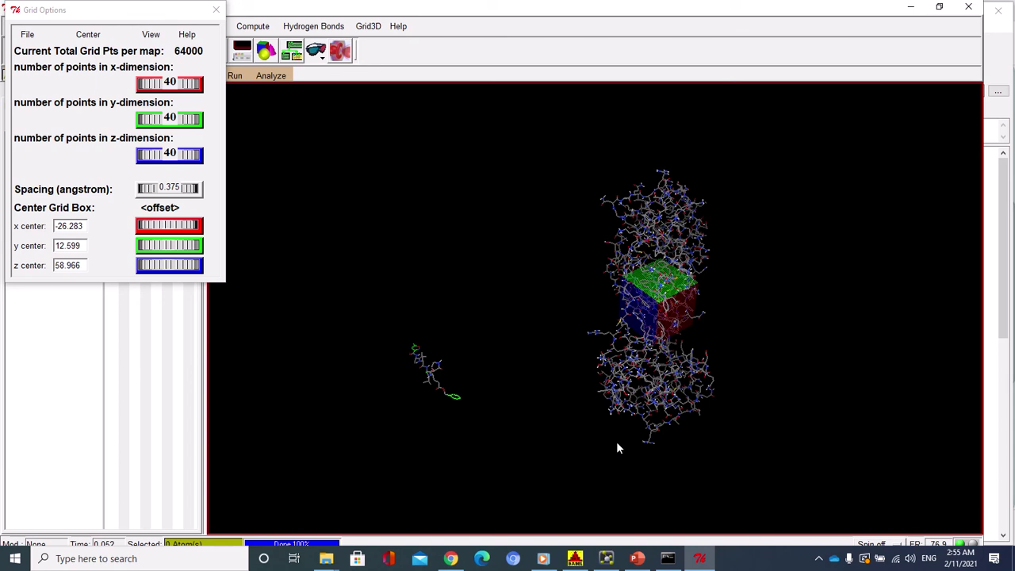
mouse_move(639, 562)
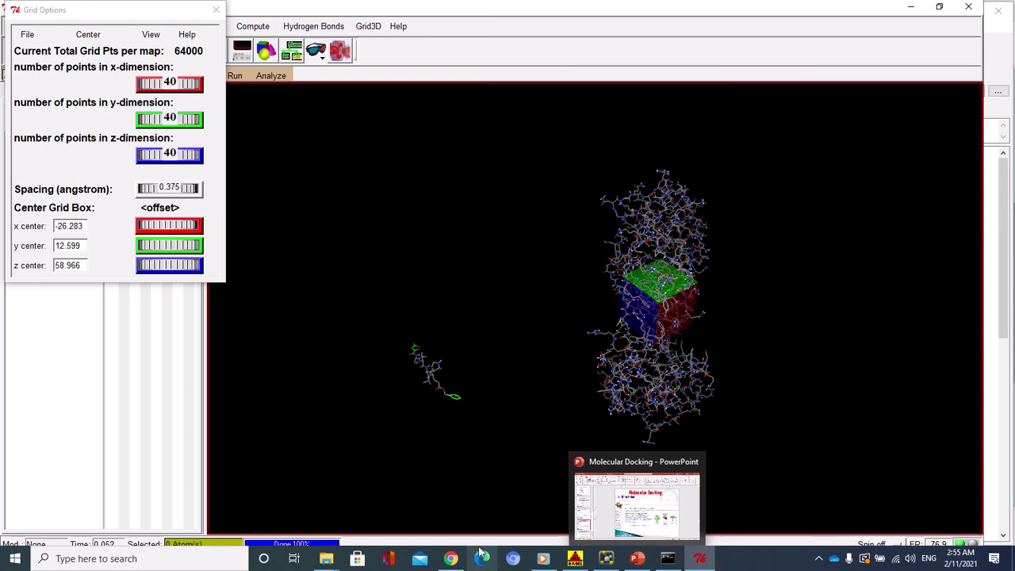
Step: Bring Chrome forward on the RCSB 6LU7 tab and scroll up to its literature details
left_click(451, 558)
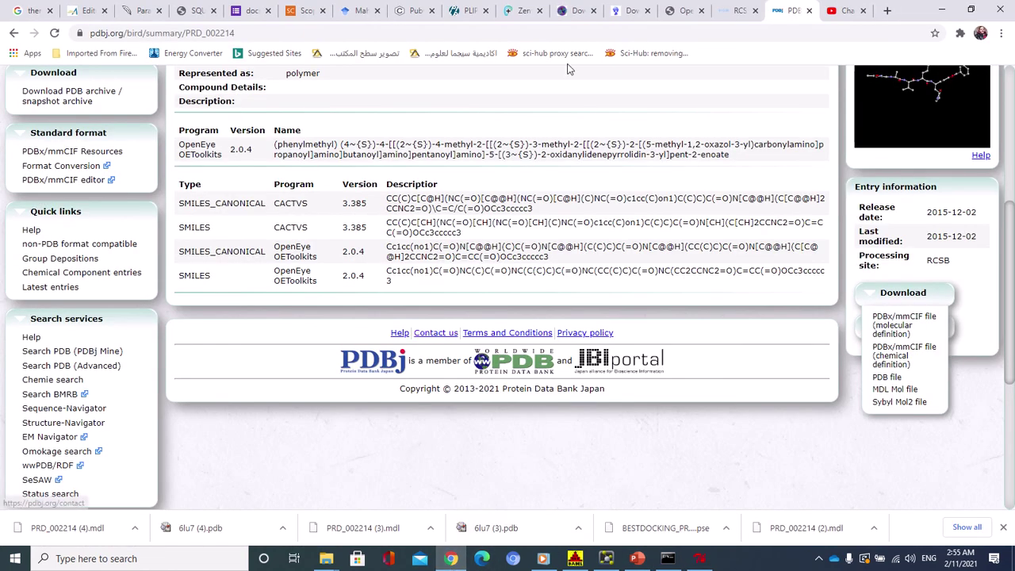
left_click(579, 12)
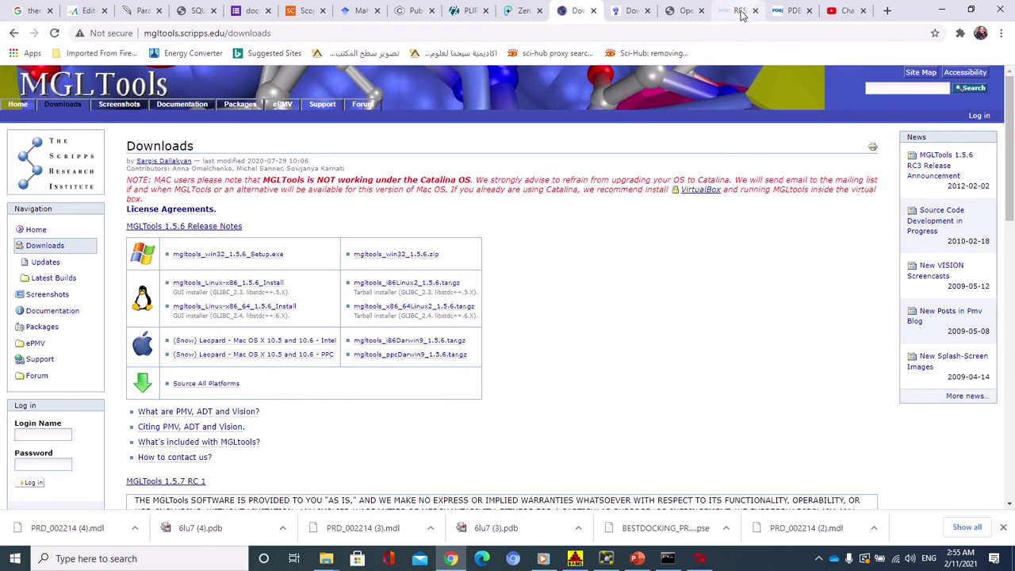
left_click(716, 15)
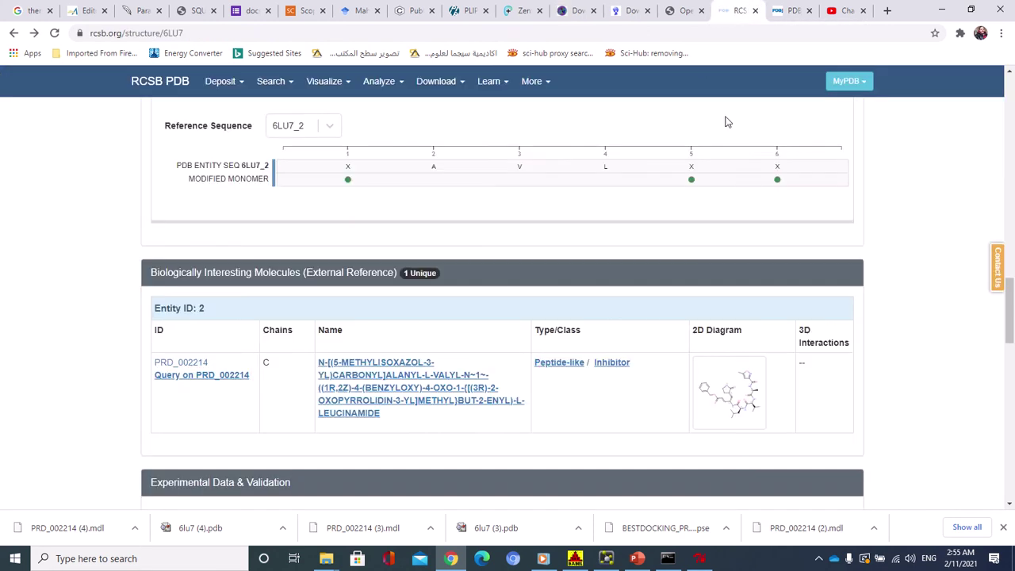
left_click_drag(1013, 351, 1010, 194)
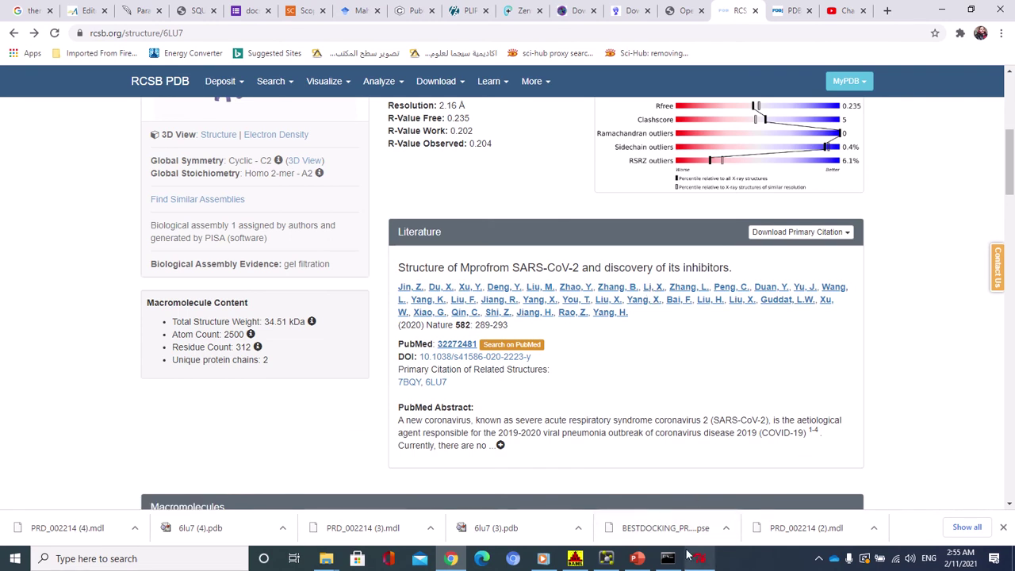
Step: Show PowerPoint slide 11, Active Sites, listing residues M165, L167, F185, Q192 and Q189
left_click(639, 562)
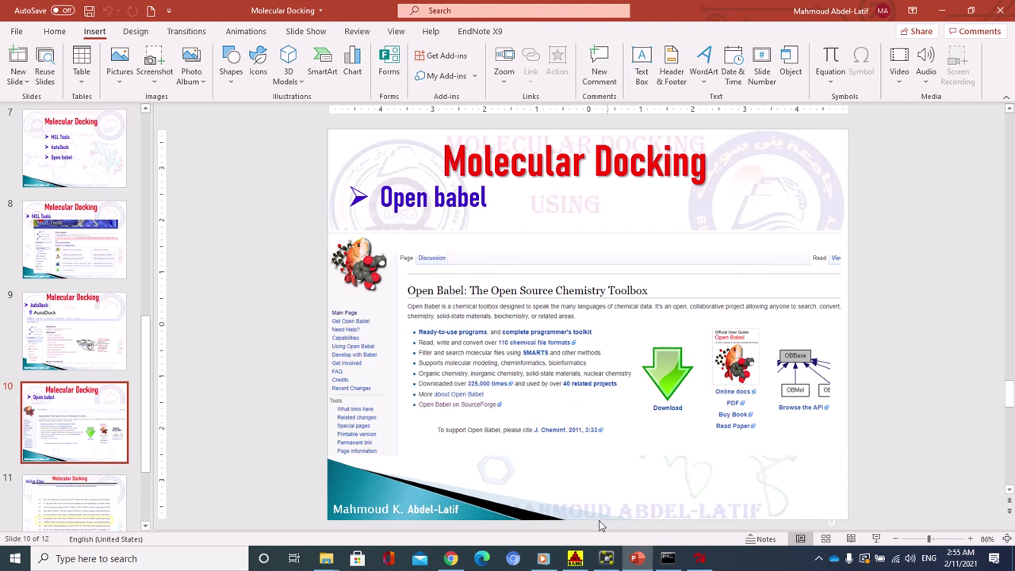
left_click(117, 508)
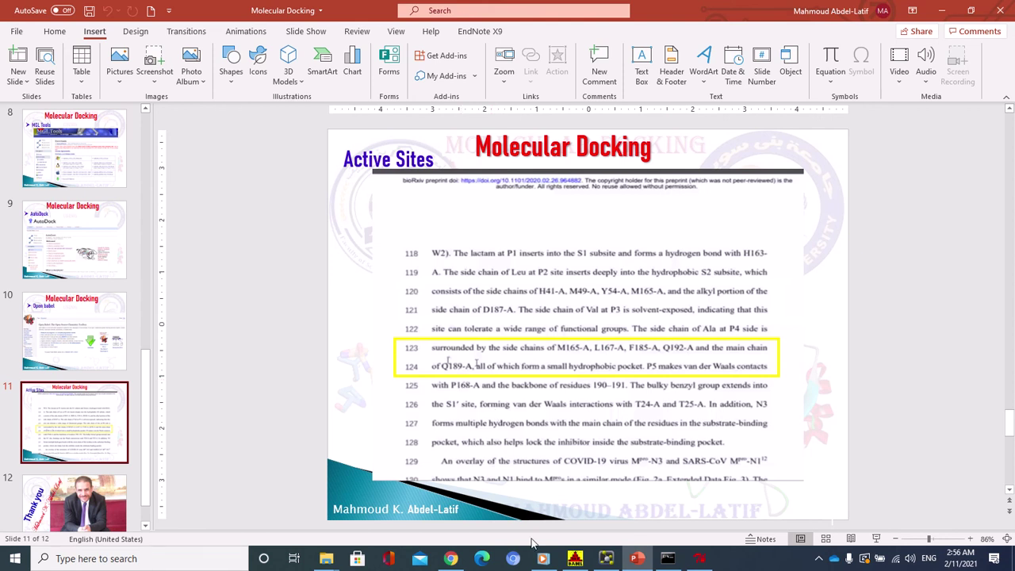
Step: Back in AutoDockTools, move Grid Options aside and expand chain A's residue list in the Dashboard
left_click(699, 558)
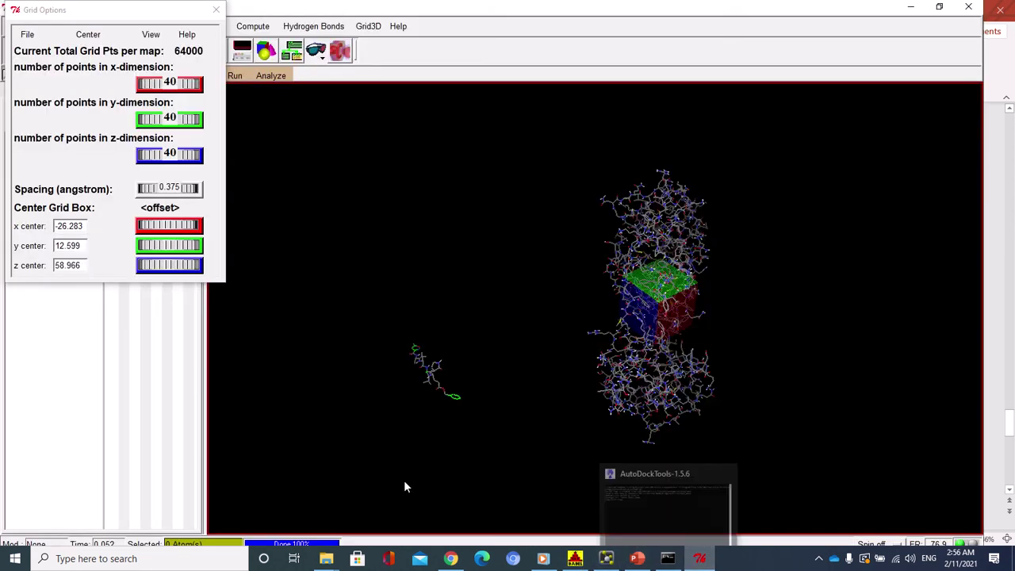
left_click(68, 14)
left_click_drag(68, 13, 315, 155)
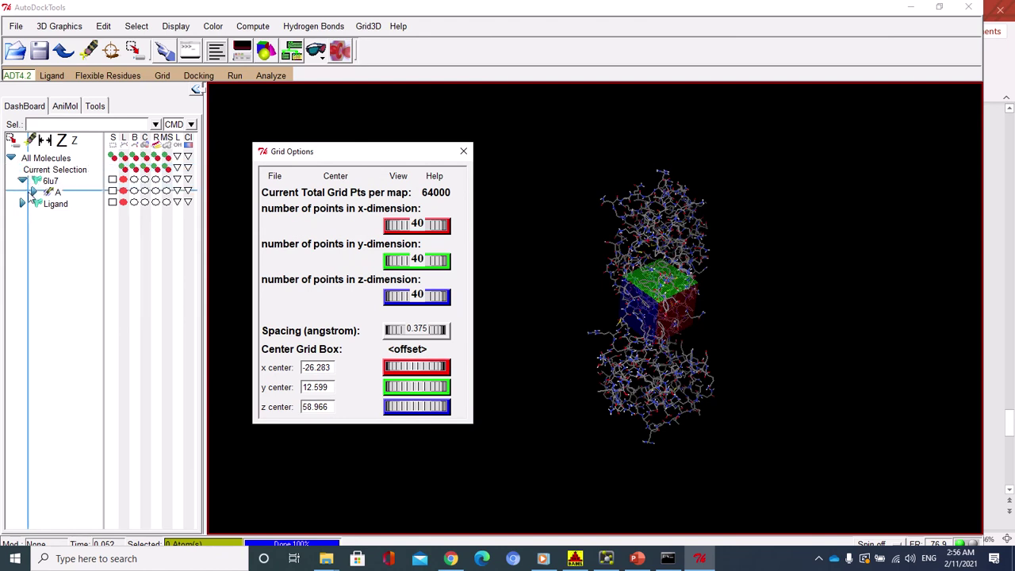
left_click(32, 191)
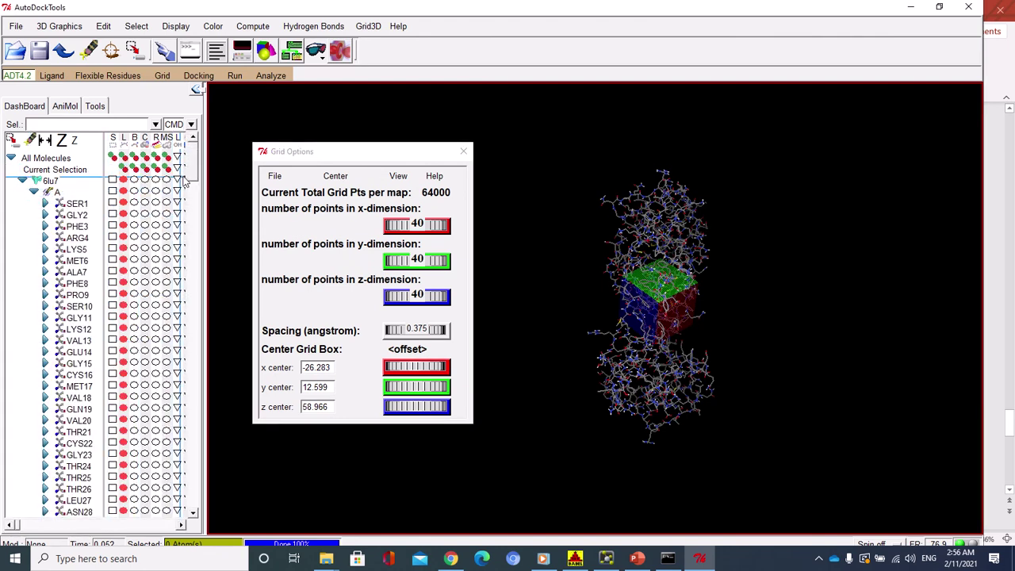
left_click_drag(192, 167, 190, 302)
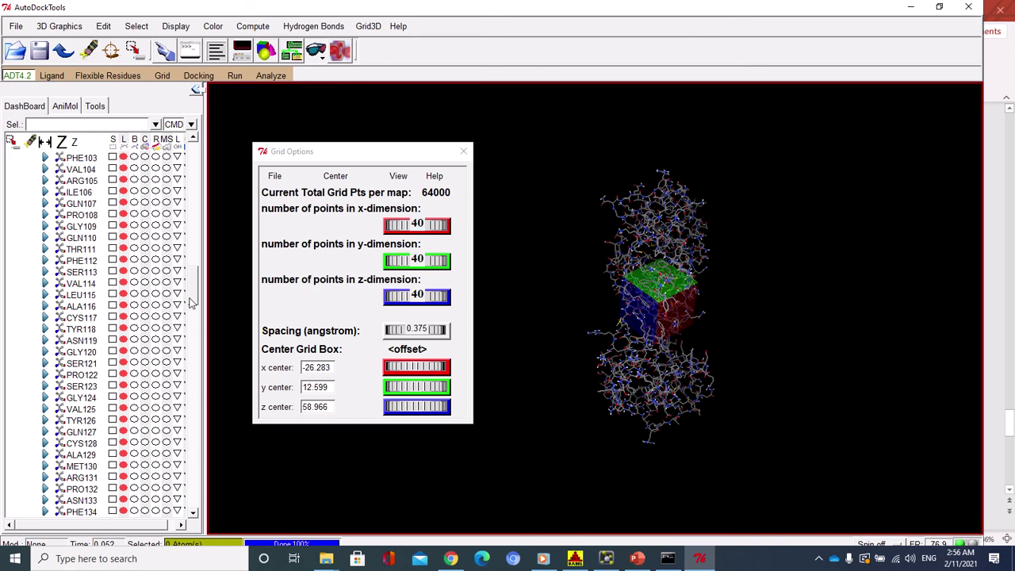
scroll(190, 302, "down", 10)
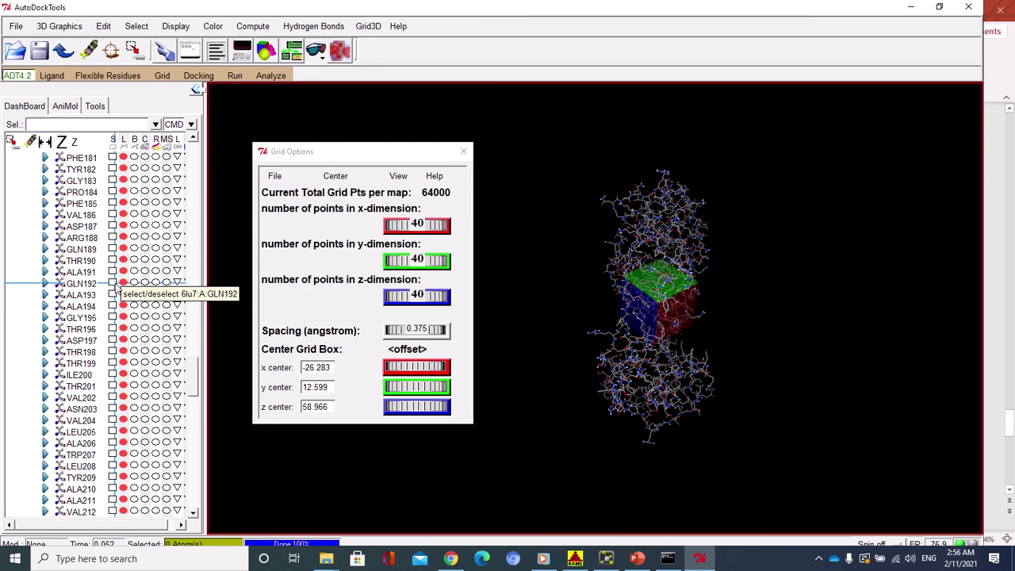
Step: Select residues GLN192, GLN189 and MET165 of chain A
left_click(113, 283)
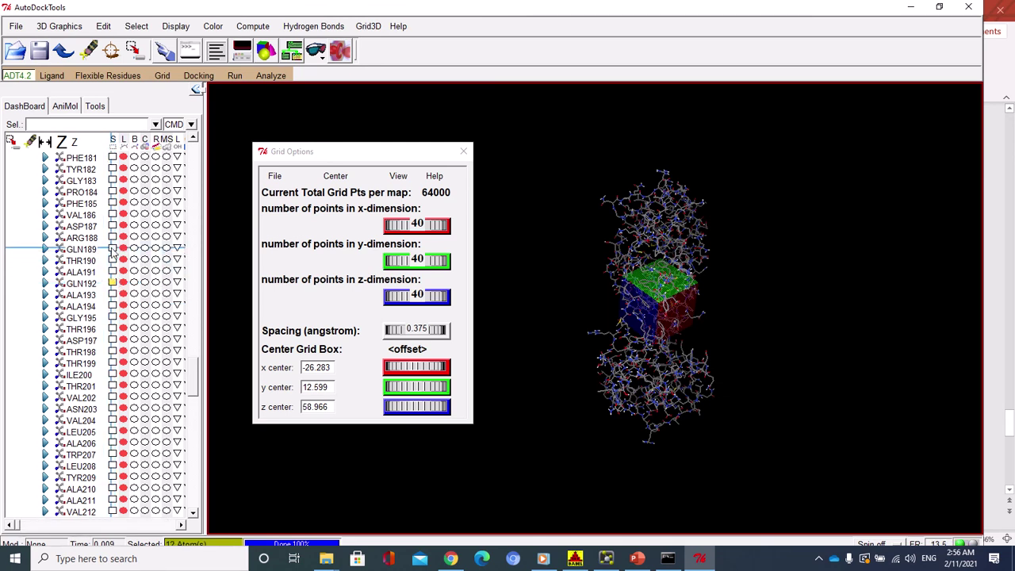
left_click(114, 251)
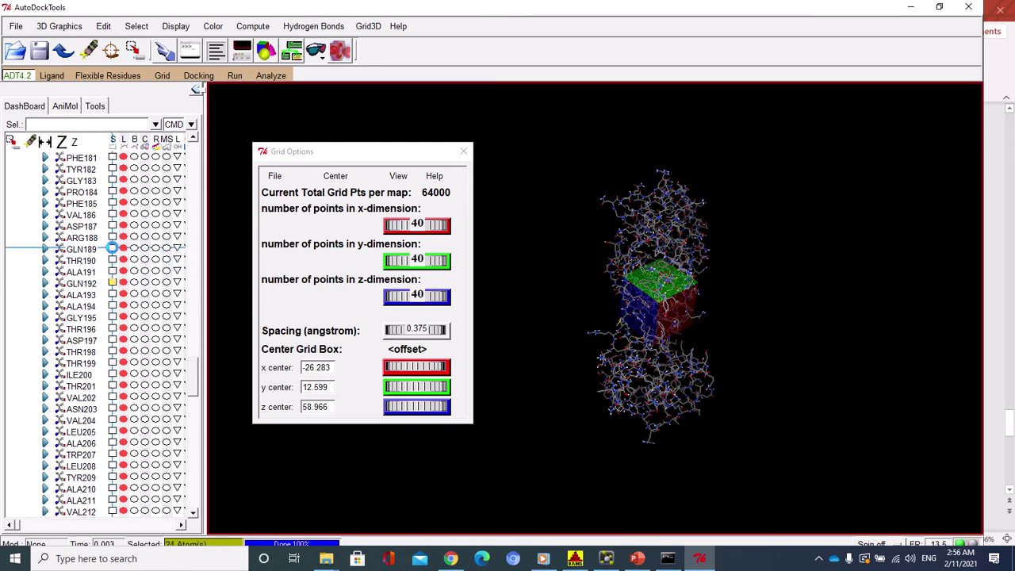
left_click(192, 138)
left_click(193, 138)
left_click(193, 139)
left_click(192, 138)
left_click(193, 139)
left_click(193, 138)
left_click(192, 139)
left_click(193, 139)
left_click(192, 138)
left_click(193, 139)
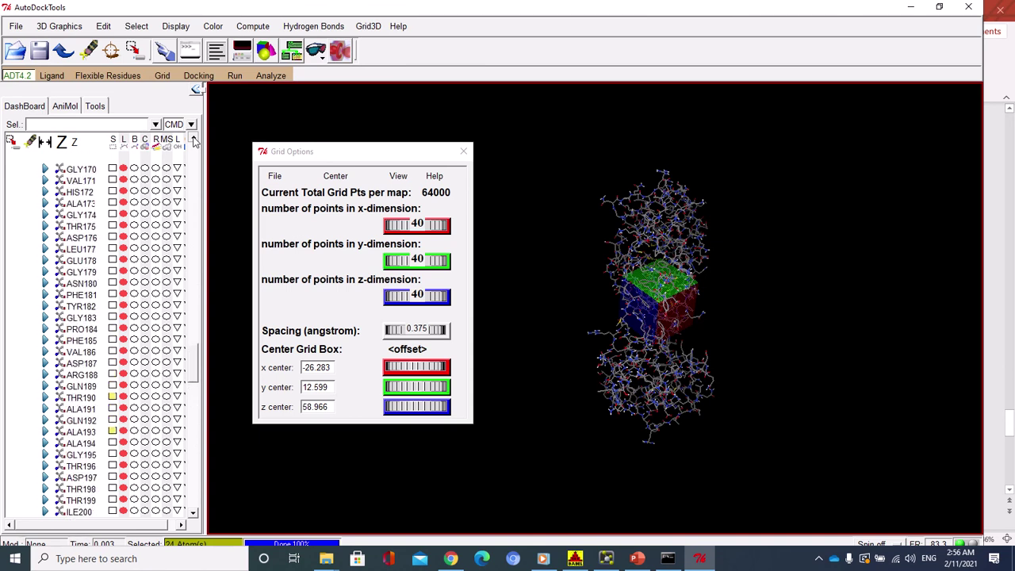
left_click(193, 138)
left_click(193, 139)
left_click(193, 139)
left_click(193, 138)
left_click(193, 138)
left_click(193, 139)
left_click(192, 139)
left_click(193, 139)
left_click(192, 139)
left_click(193, 138)
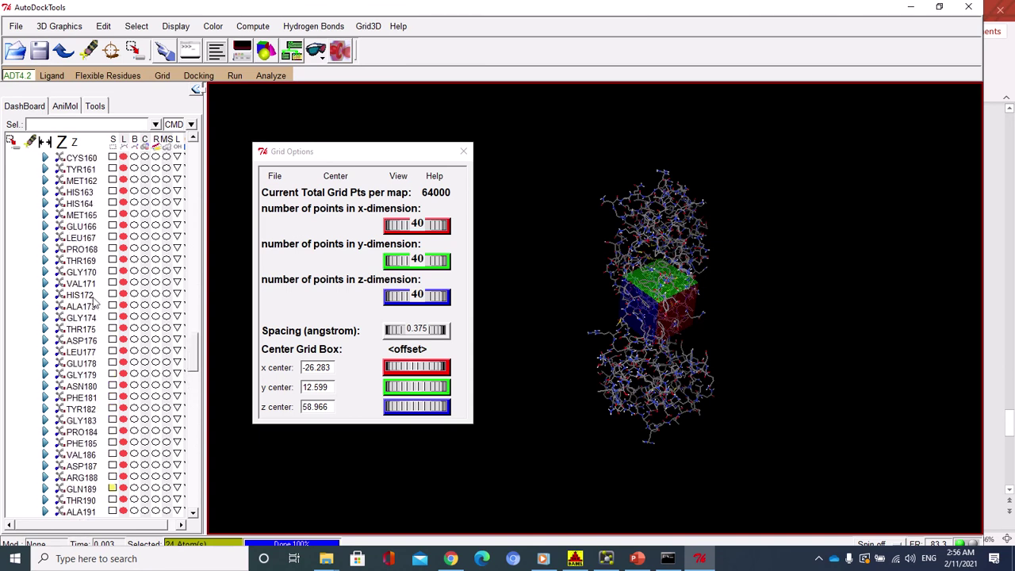
left_click(112, 214)
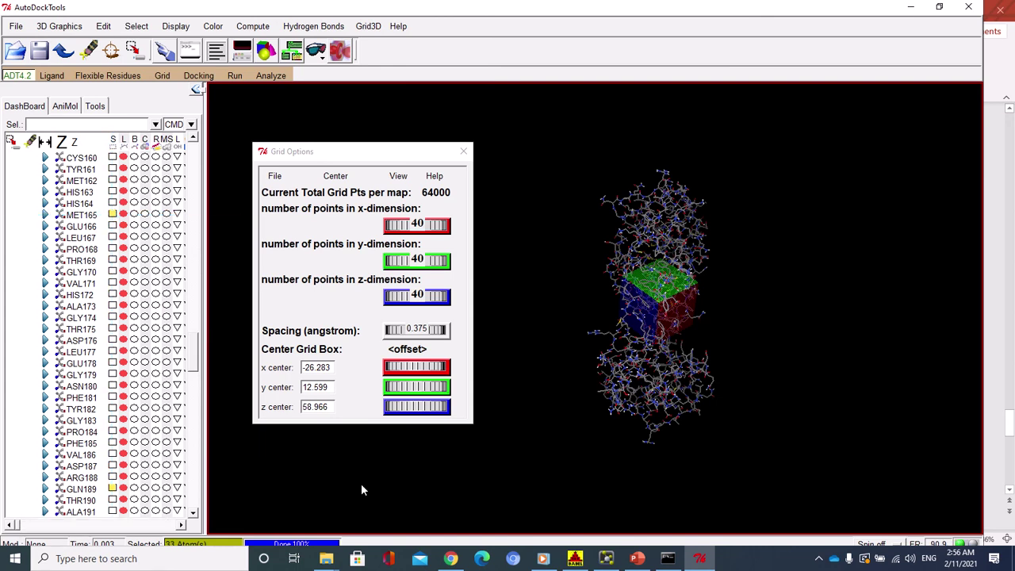
Step: Cross-check the slide's residue list, then select LEU167 and PHE185 and view them beside the box
left_click(635, 559)
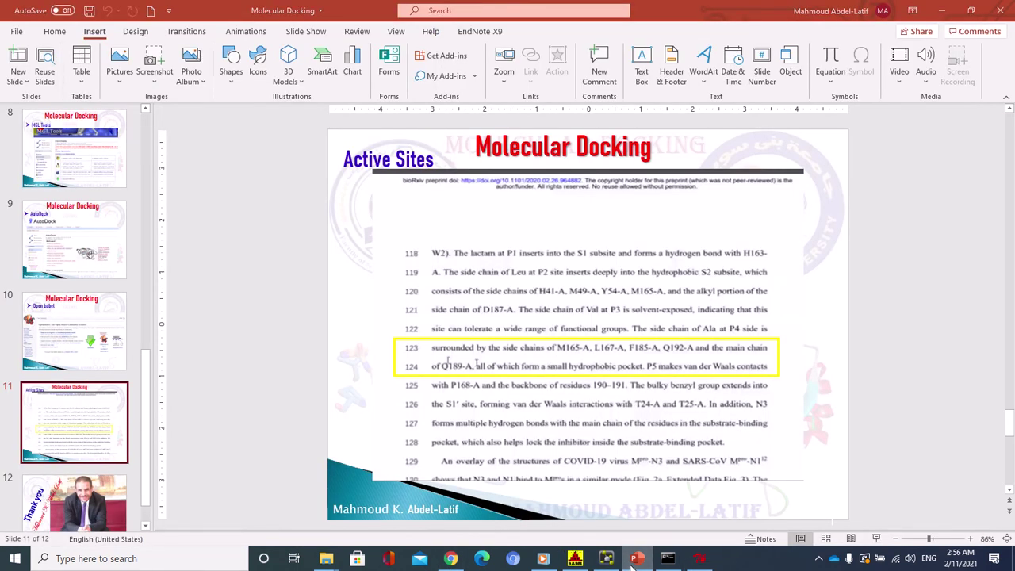
left_click(633, 559)
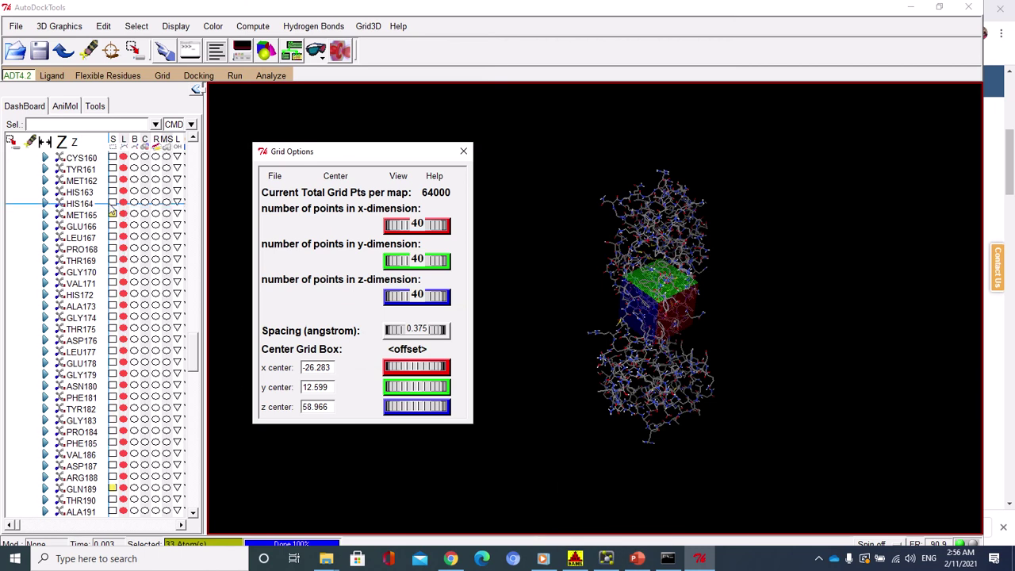
left_click(113, 237)
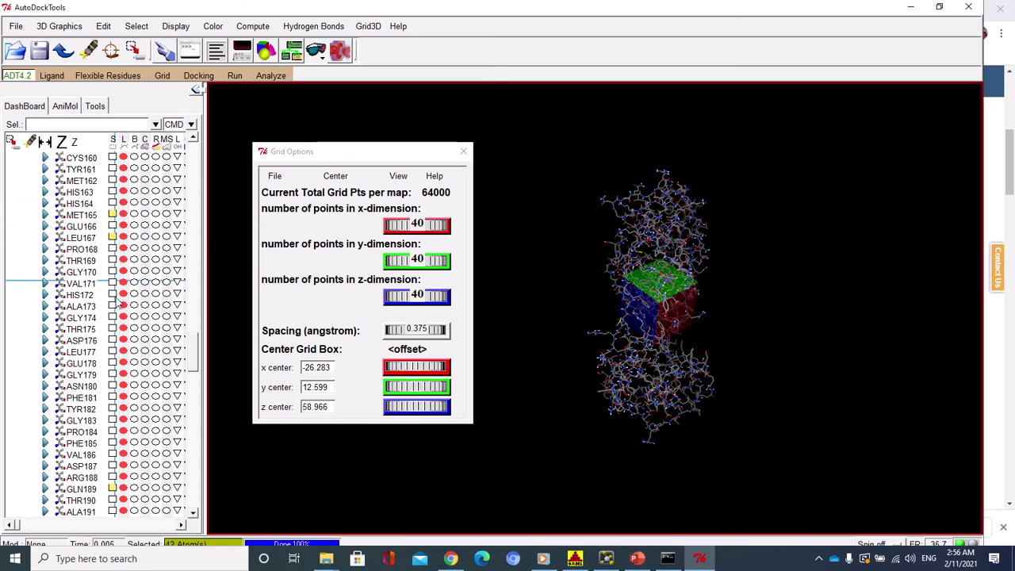
left_click(112, 442)
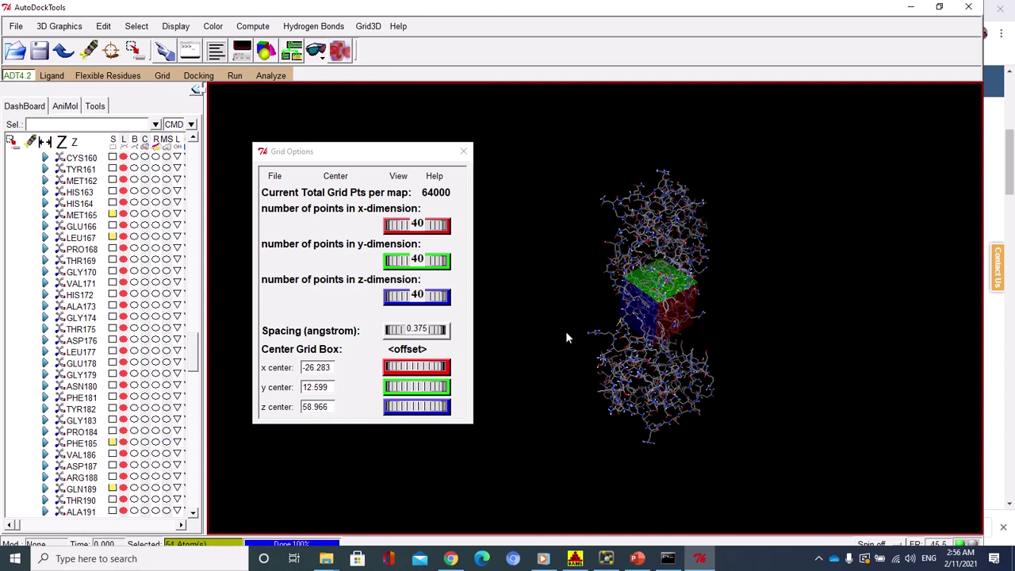
middle_click_drag(750, 354, 422, 125)
middle_click_drag(678, 347, 585, 413)
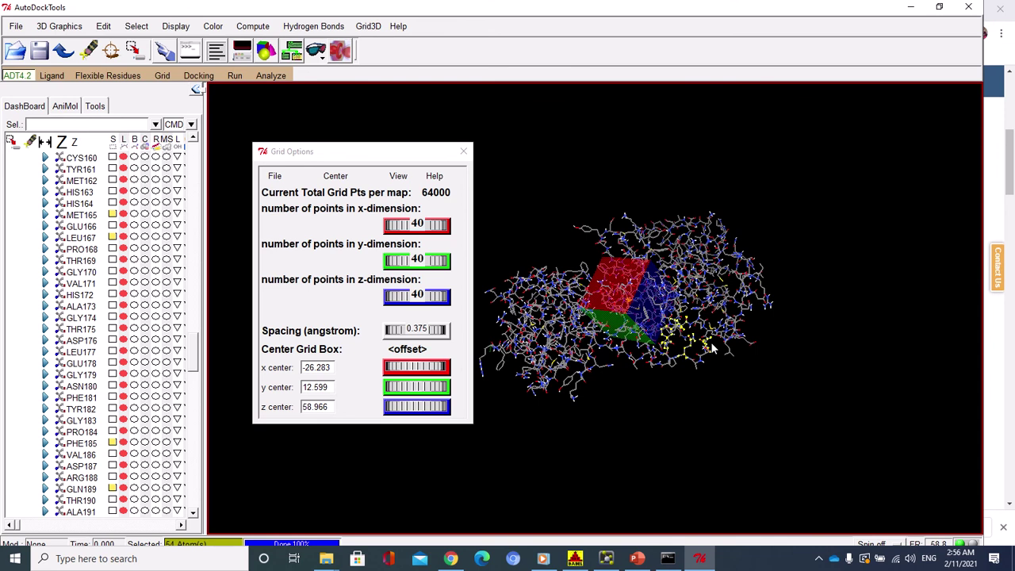
Step: Set the grid spacing to 0.500 Å
left_click(422, 333)
right_click(422, 333)
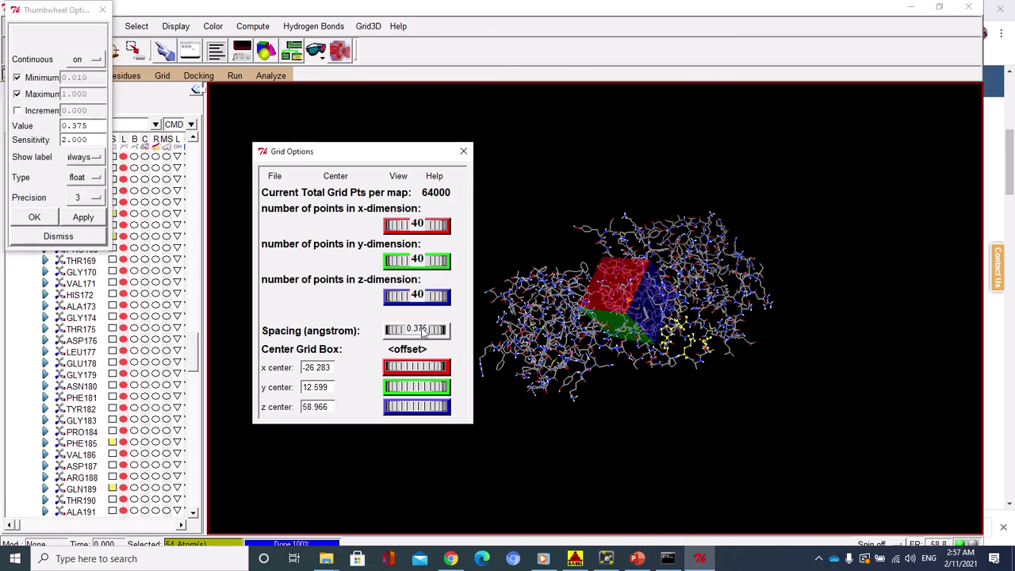
double_click(80, 125)
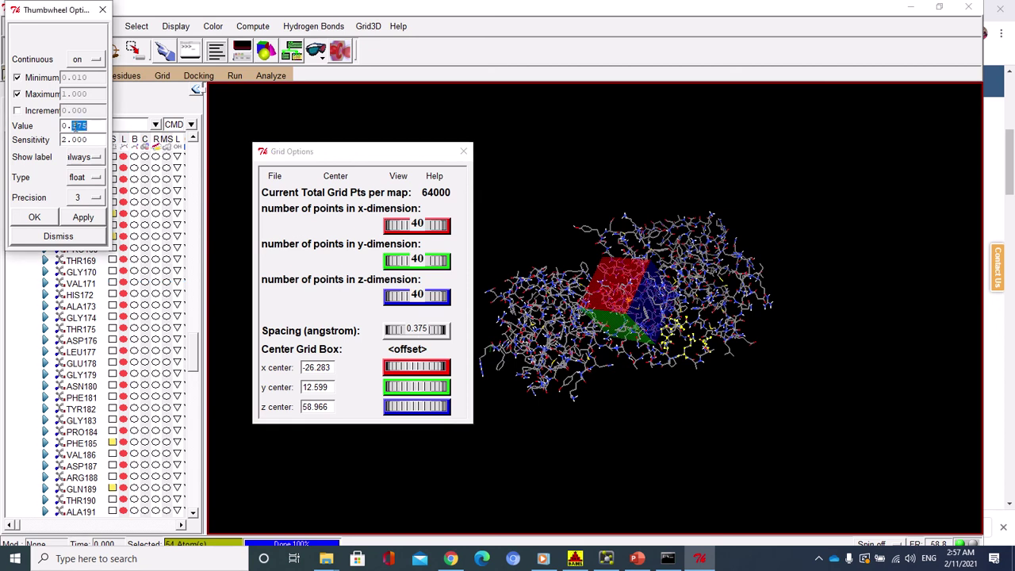
type("5")
left_click(46, 217)
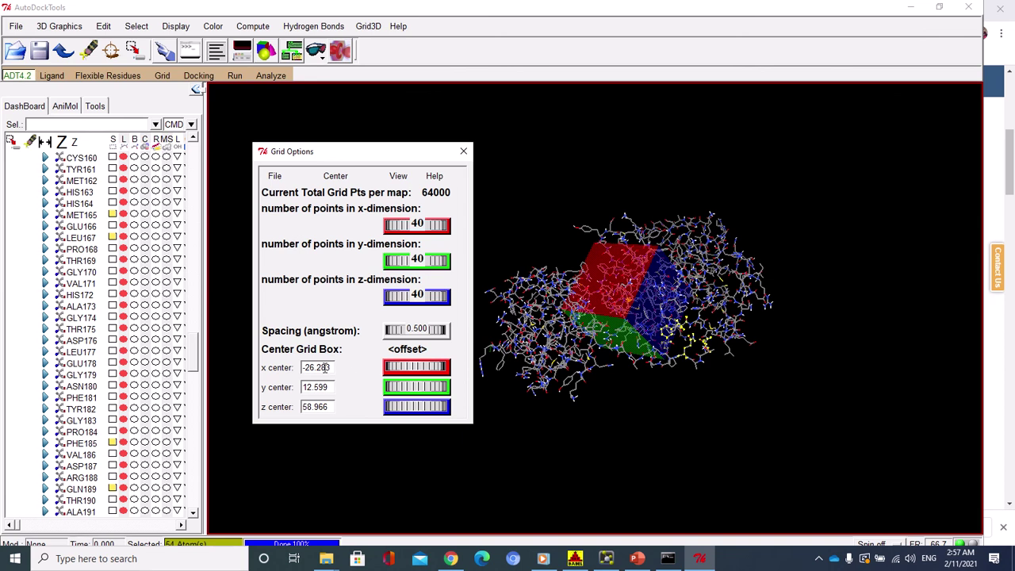
Step: Set the grid center x to -17.124 and y to 11.955
double_click(326, 368)
type("-17")
key("Return")
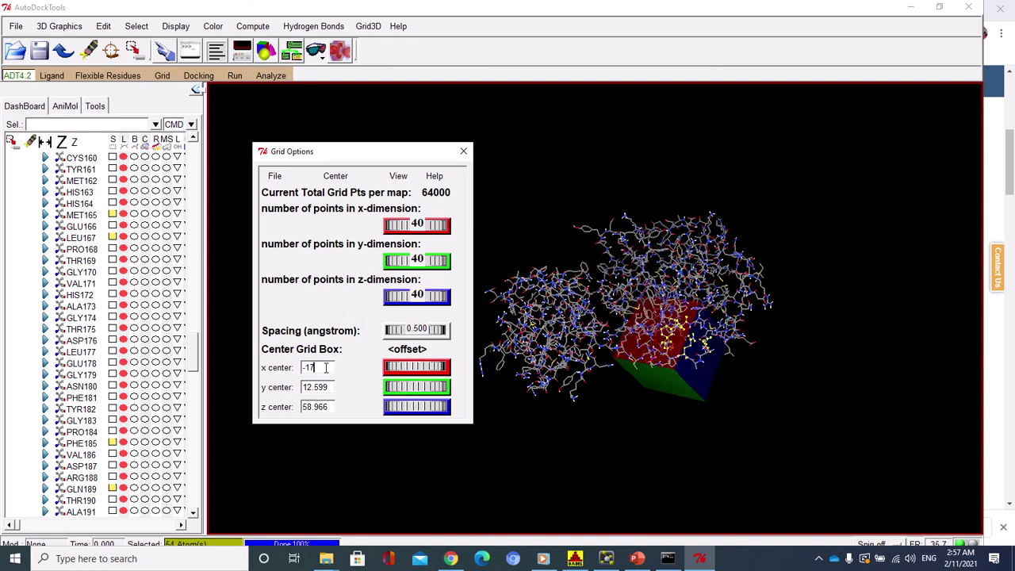
key("Return")
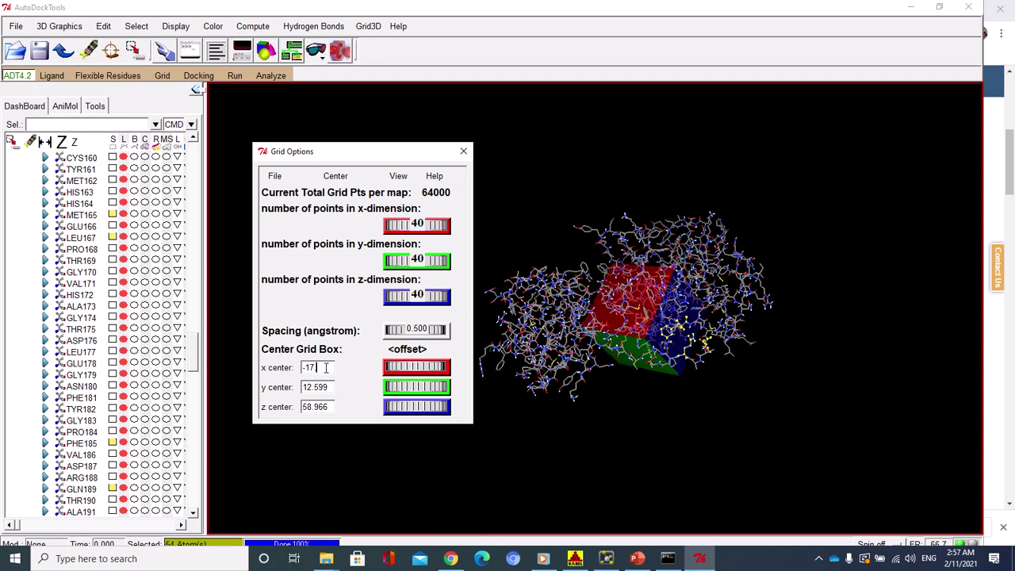
type(".124")
double_click(315, 386)
type("11")
key("Return")
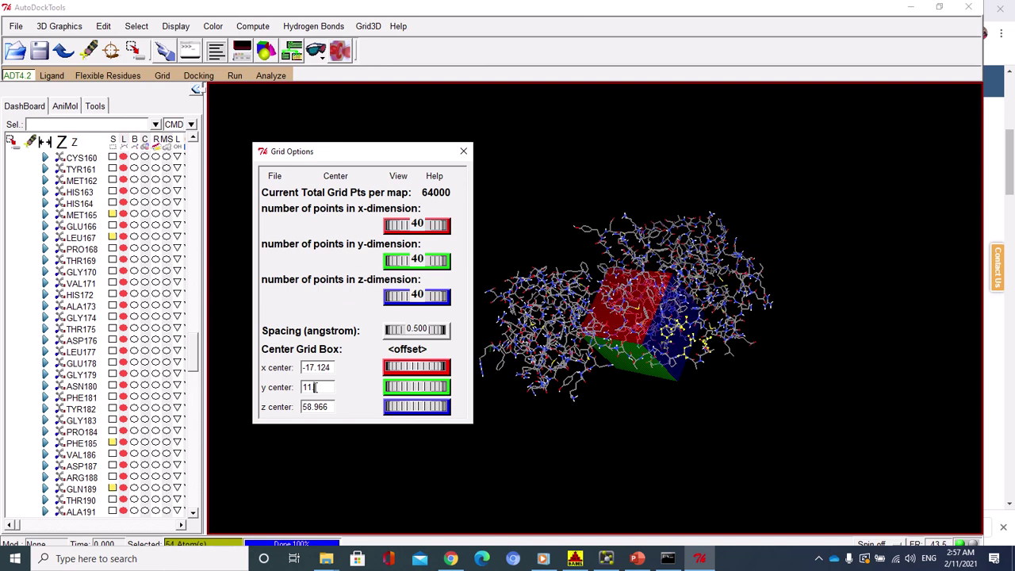
type(".355")
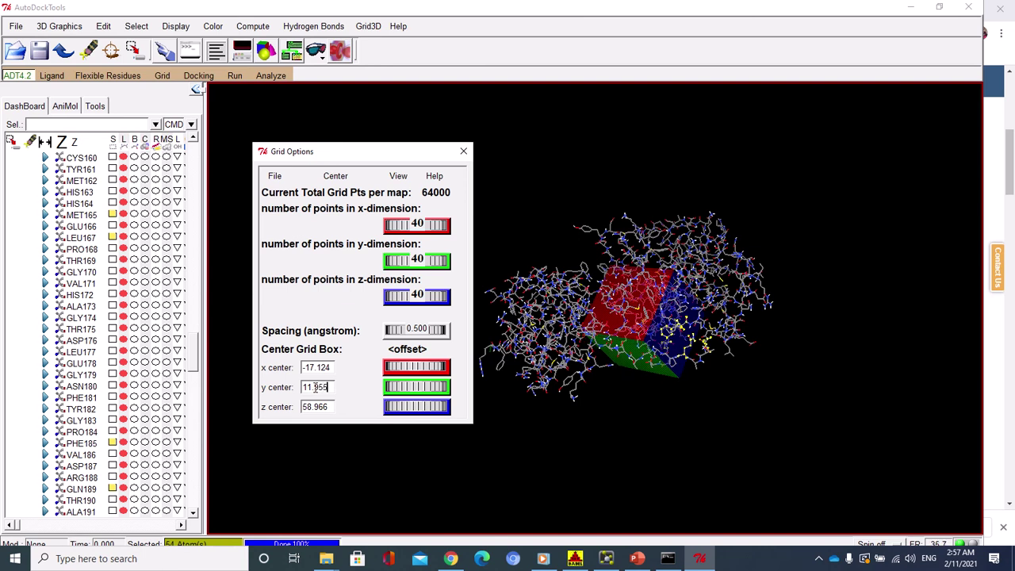
Step: Set the grid center z to 68.974
double_click(318, 407)
left_click(318, 406)
double_click(317, 406)
key("BackSpace")
key("BackSpace")
key("BackSpace")
key("BackSpace")
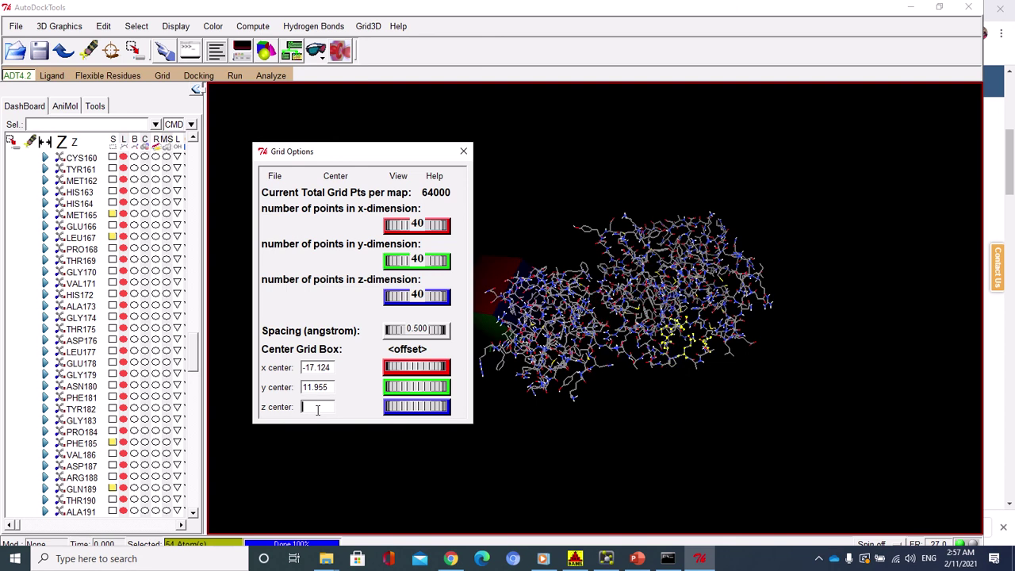
type("68")
key("Return")
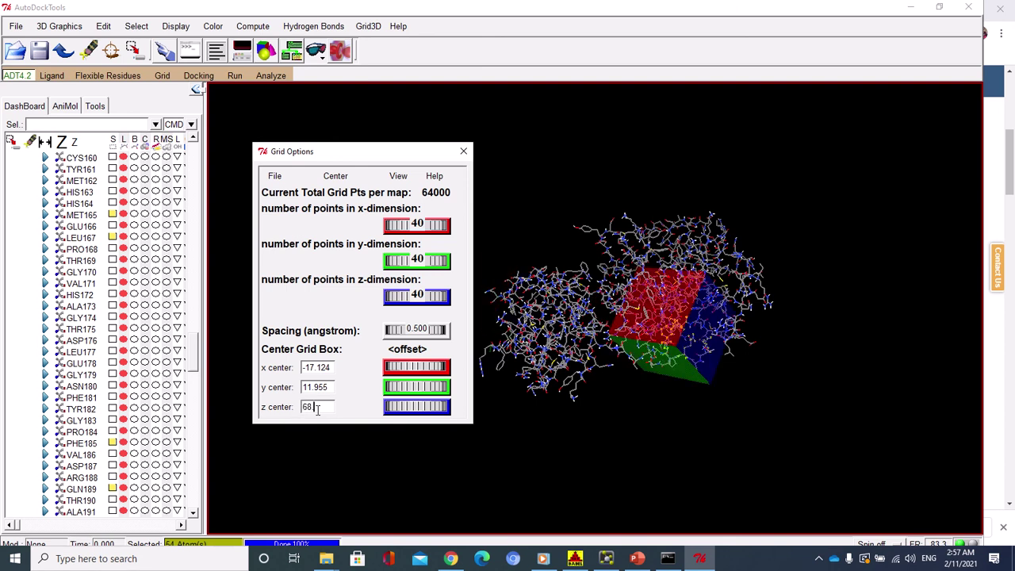
type(".97")
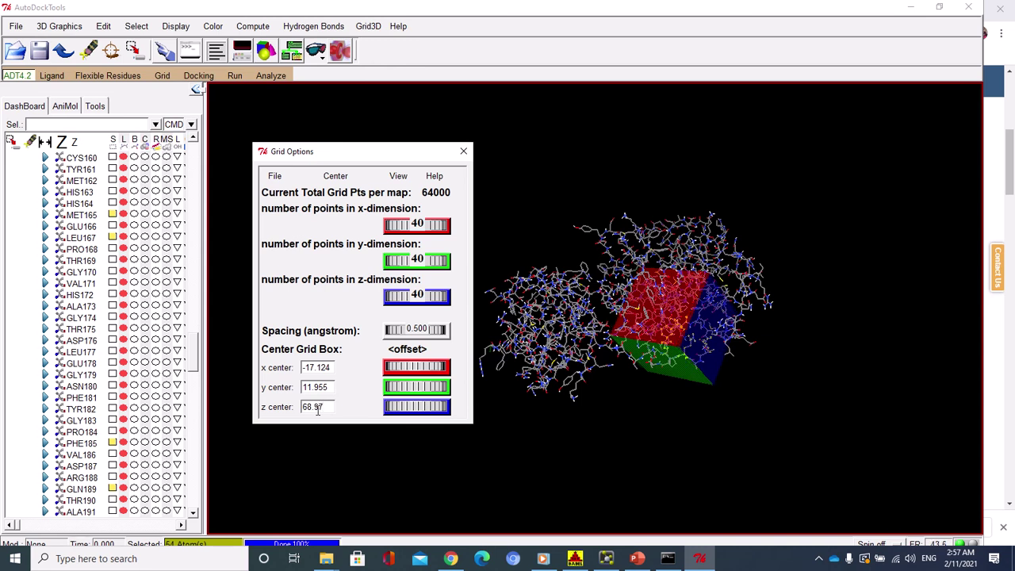
type("4")
Step: Check the box placement around the site, then close Grid Options saving the current settings
left_click_drag(675, 421, 272, 101)
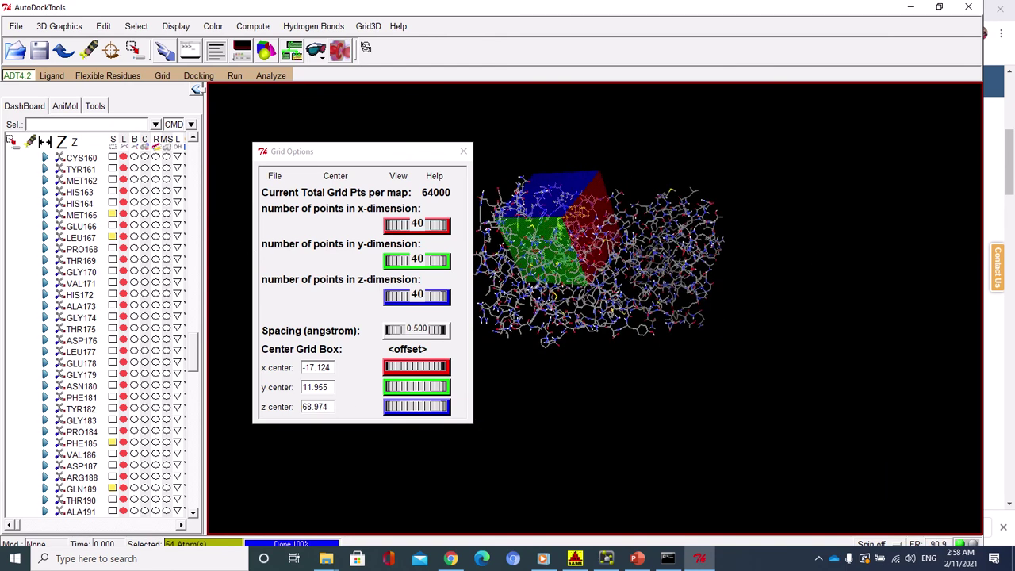
left_click_drag(399, 58, 441, 446)
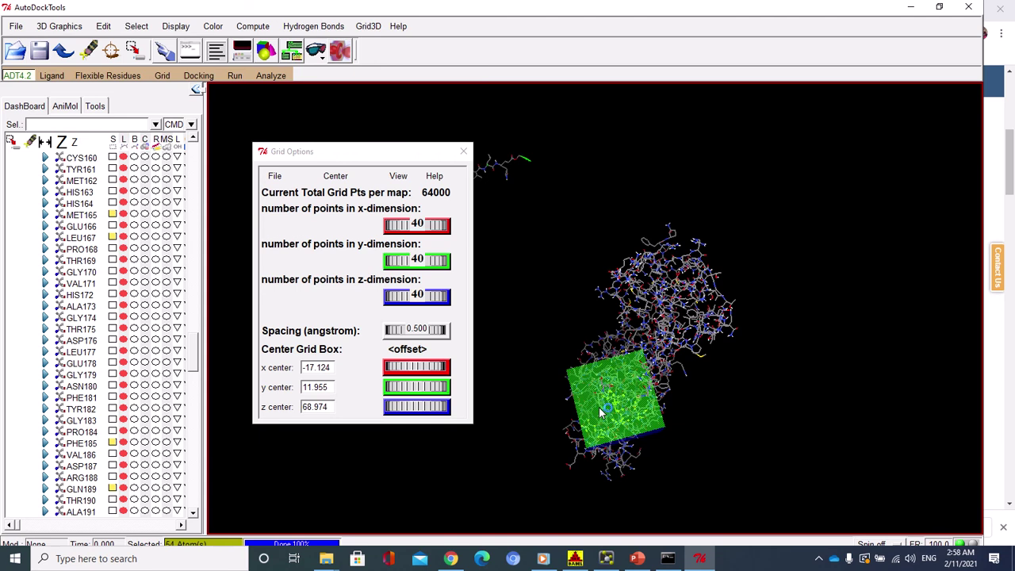
left_click(276, 175)
left_click(292, 203)
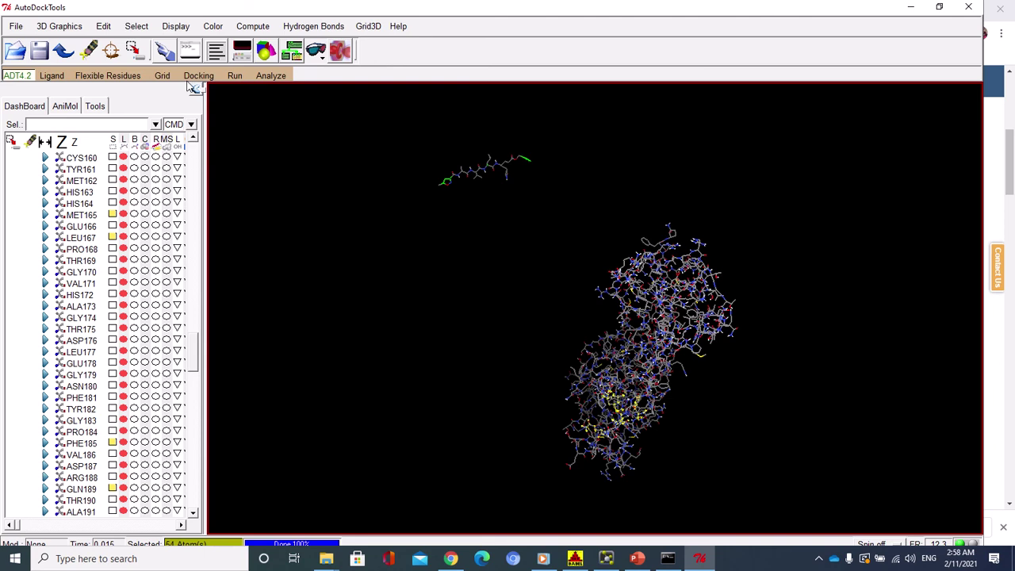
Step: Save the grid parameter file as grid.gpf in the 4.2.6 folder via Grid > Output
left_click(162, 75)
mouse_move(205, 167)
left_click(248, 175)
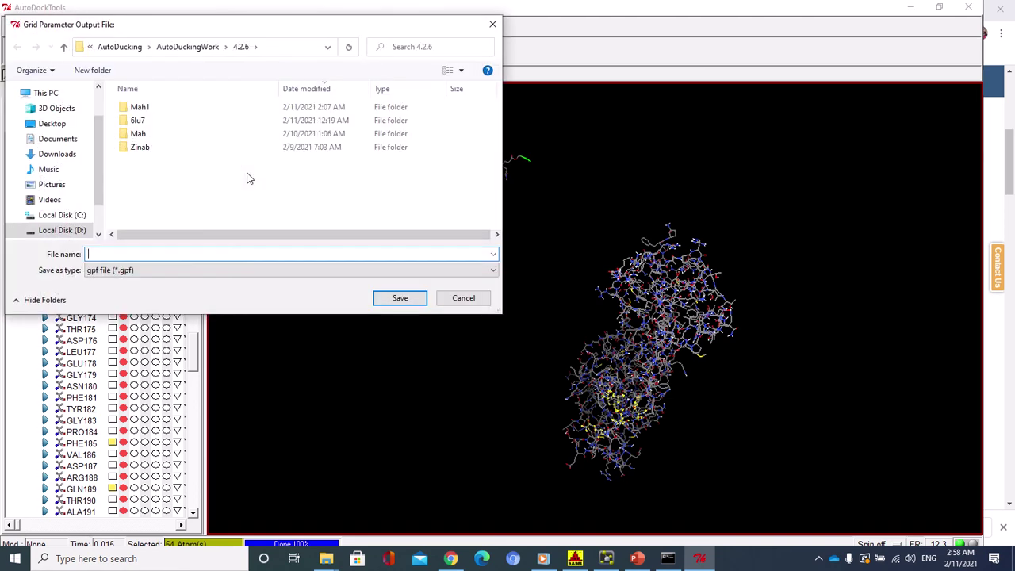
type("grid.gpf")
left_click(399, 300)
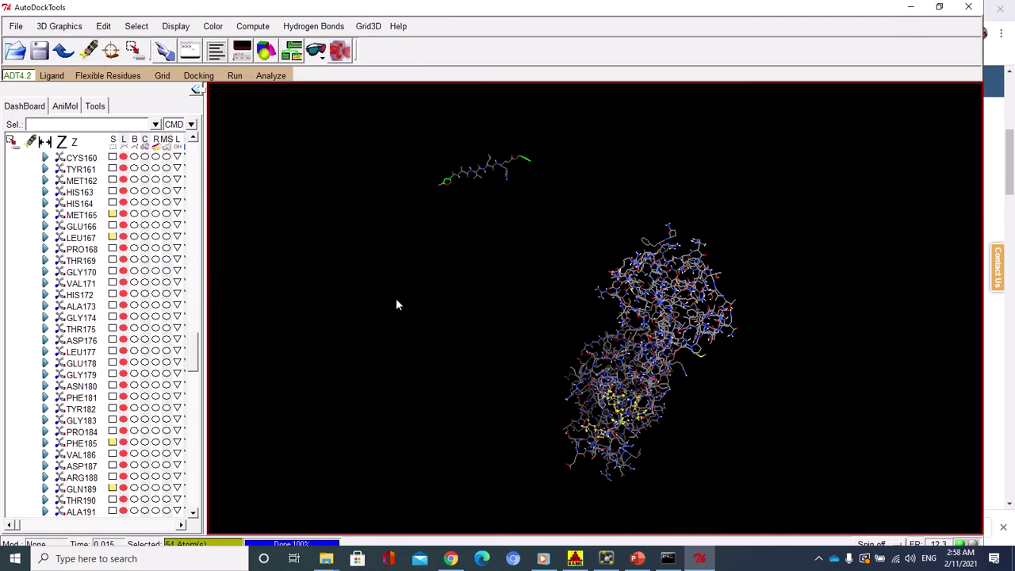
Step: In Run AutoGrid, set the program pathname to autogrid4.exe and browse for the parameter file
left_click(235, 81)
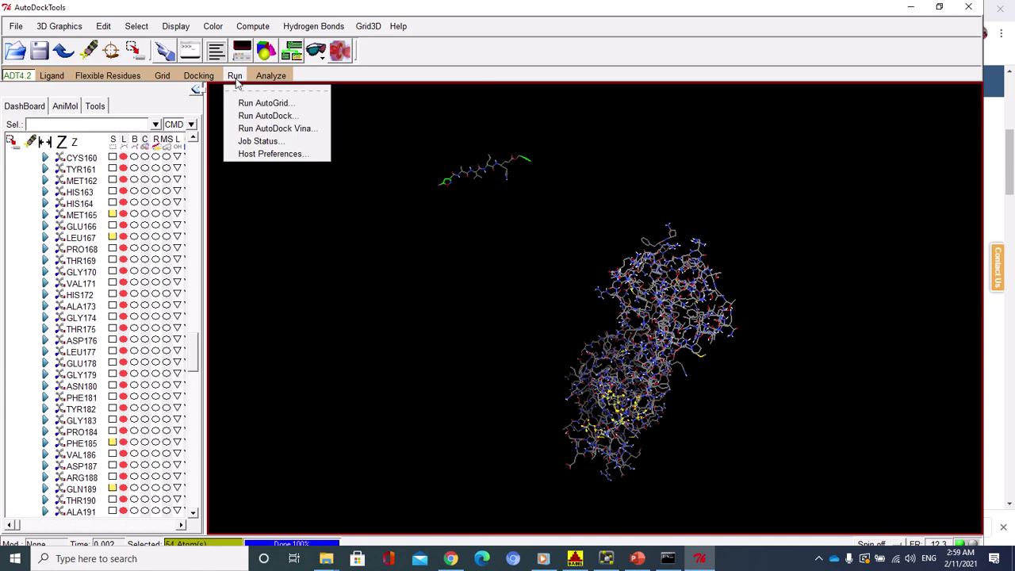
left_click(261, 104)
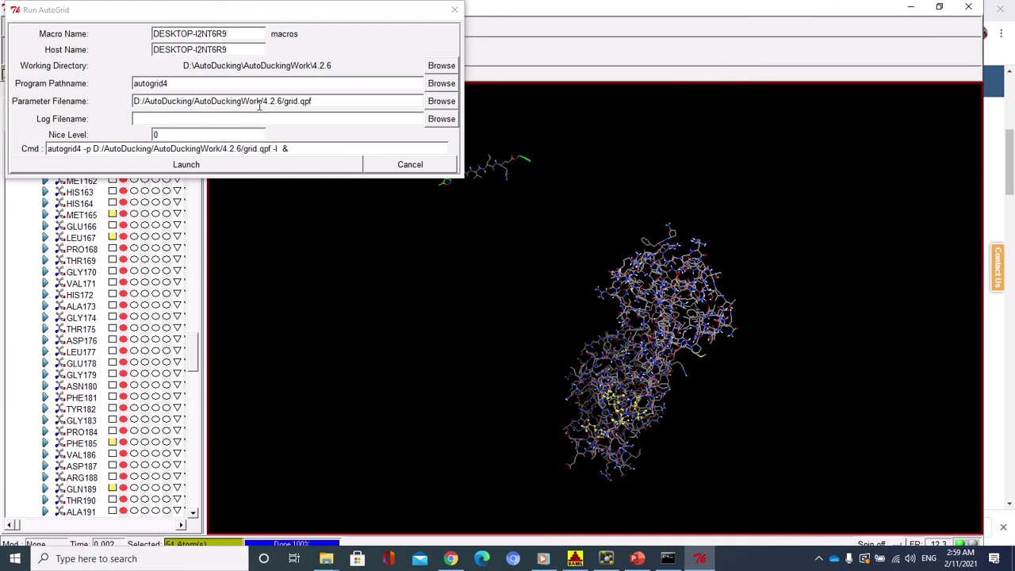
left_click(444, 83)
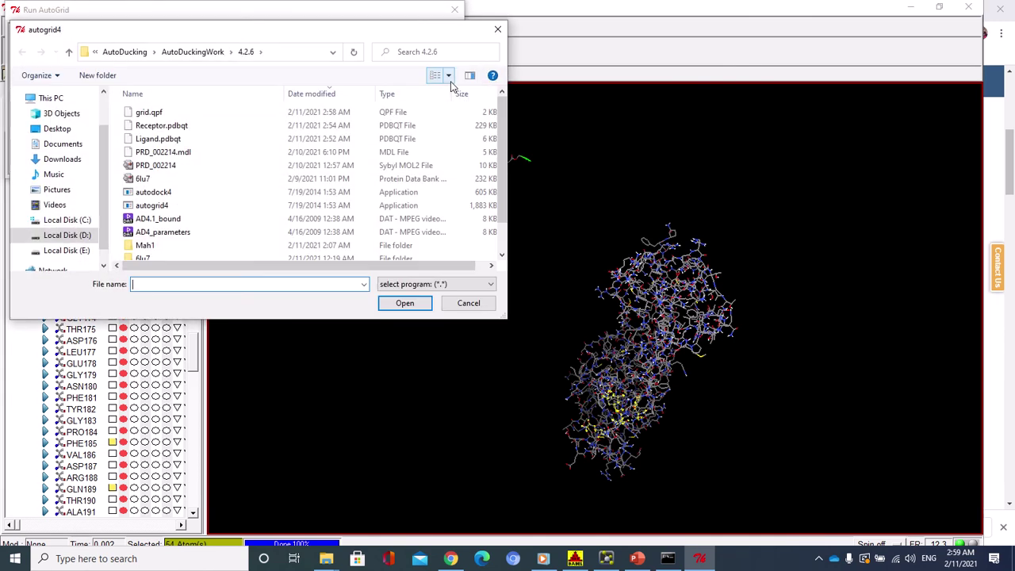
left_click(186, 206)
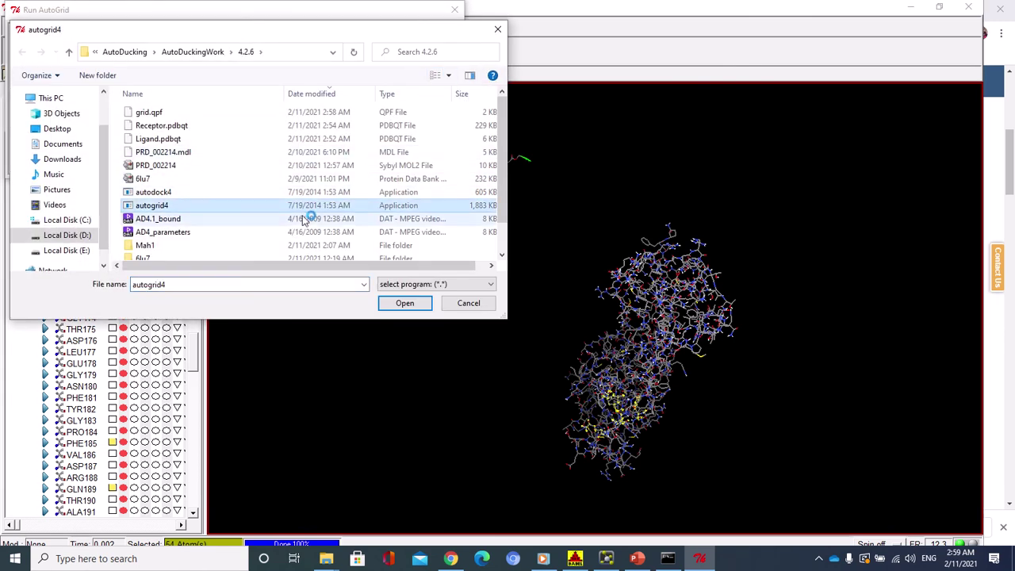
left_click(392, 305)
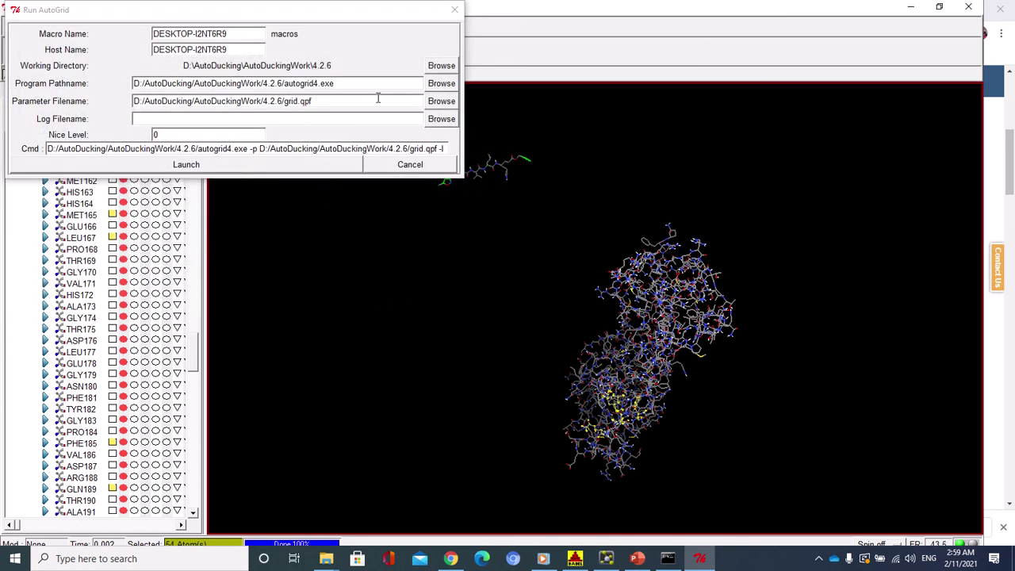
left_click(433, 106)
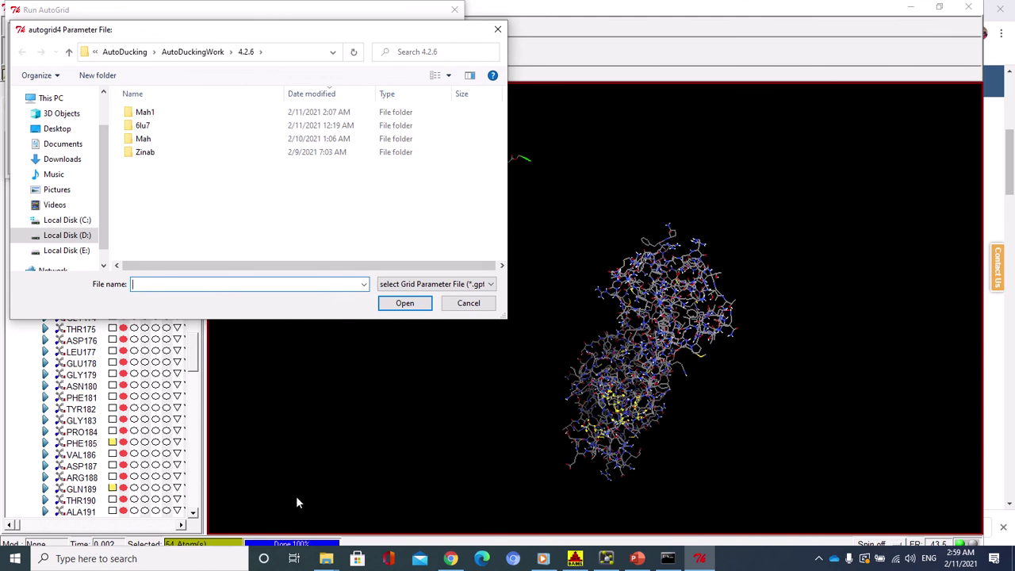
left_click(326, 559)
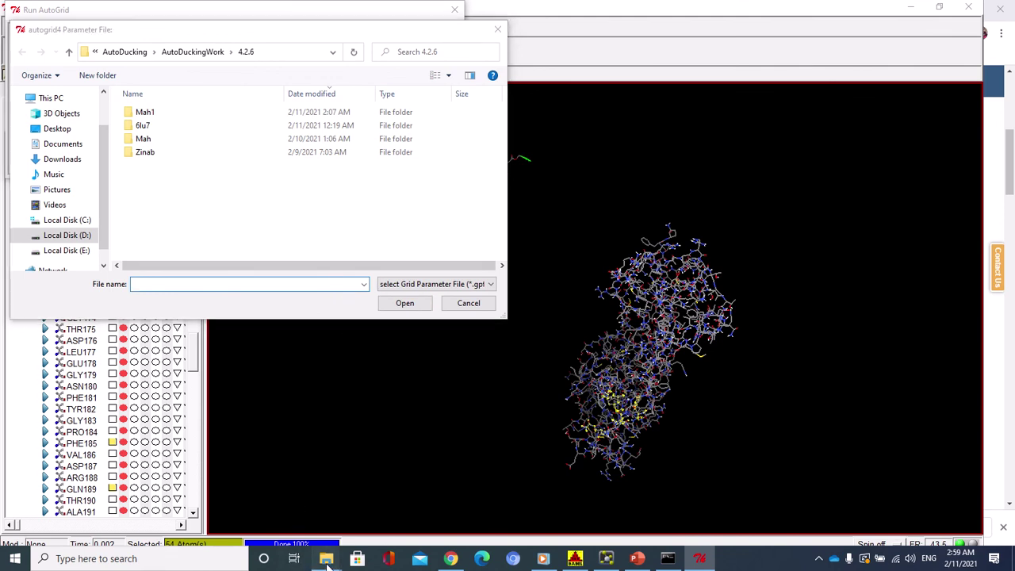
Step: Rename grid.qpf to grid.gpf in the 4.2.6 folder, accept the extension warning, and minimize Explorer
left_click(301, 516)
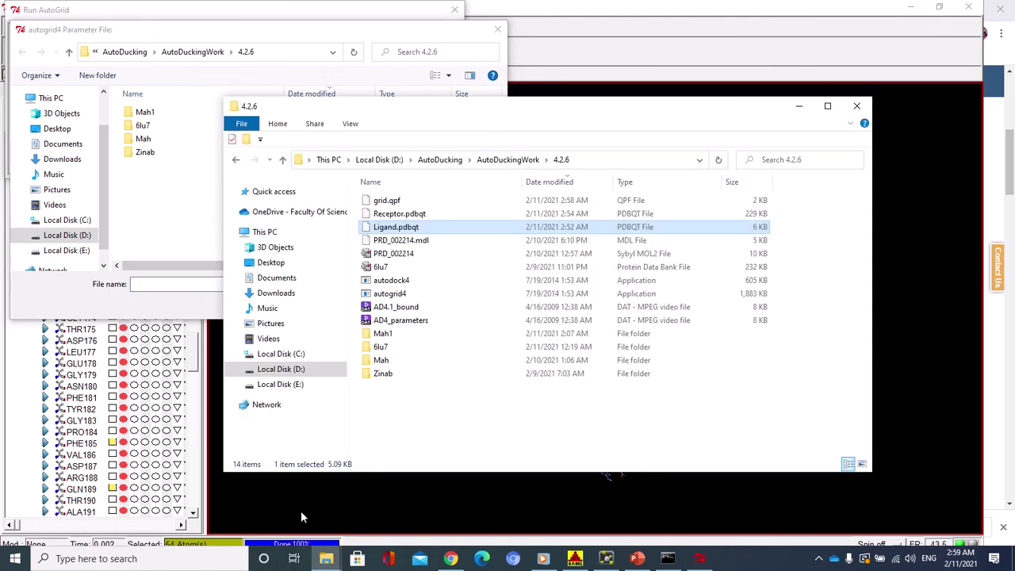
left_click(395, 202)
left_click(393, 201)
left_click_drag(393, 203, 389, 204)
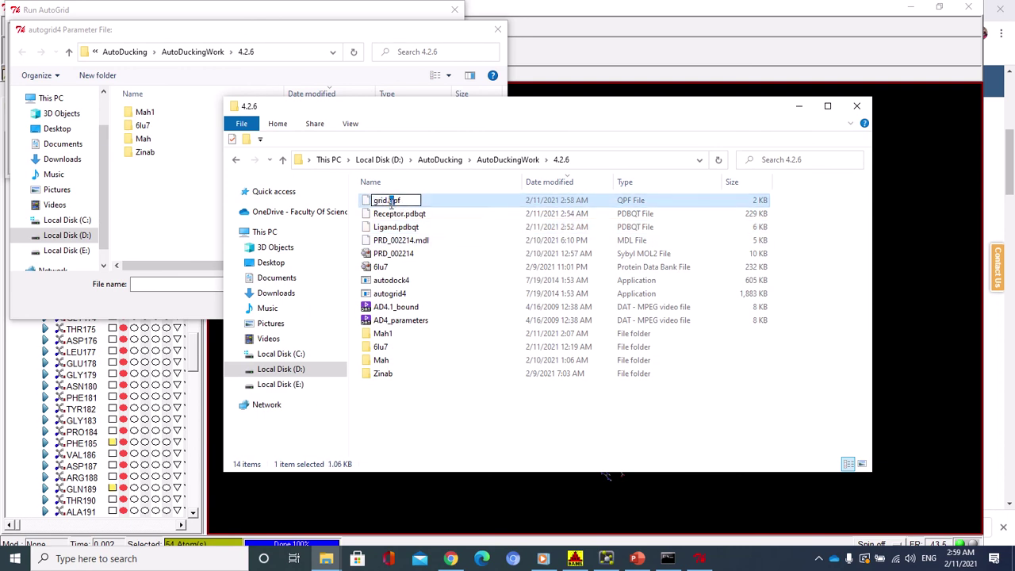
type("g")
left_click(448, 325)
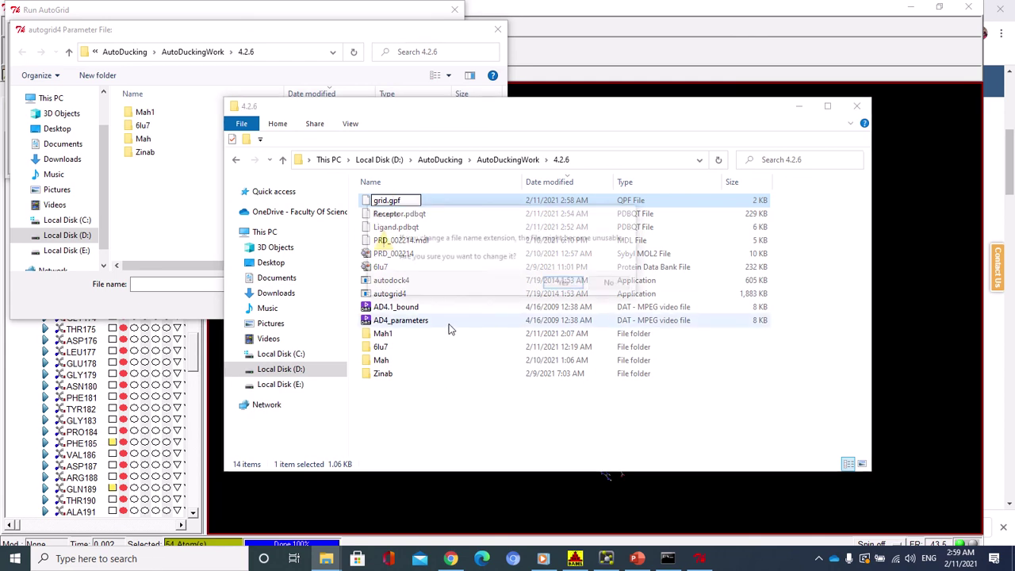
left_click(565, 284)
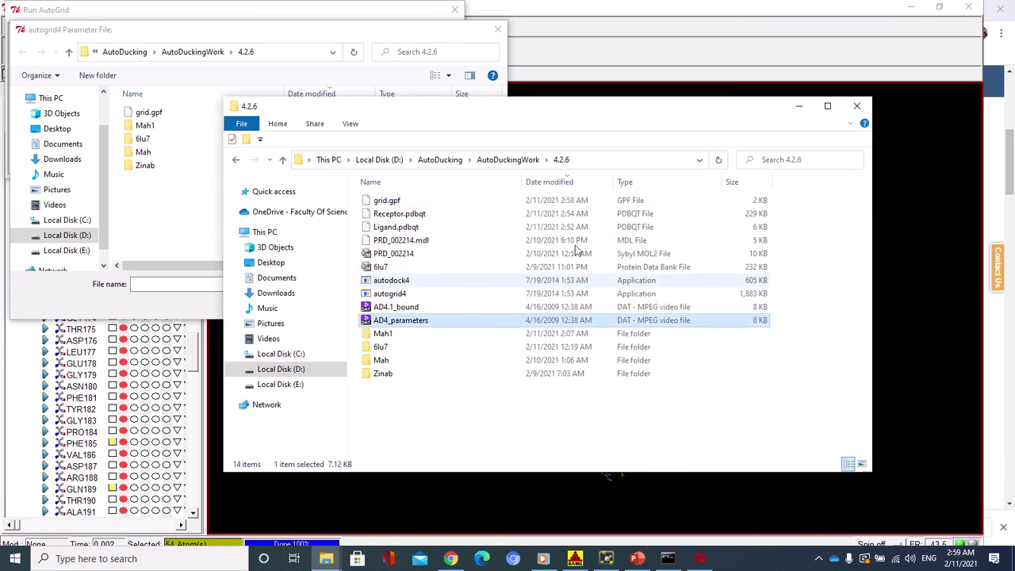
left_click(799, 106)
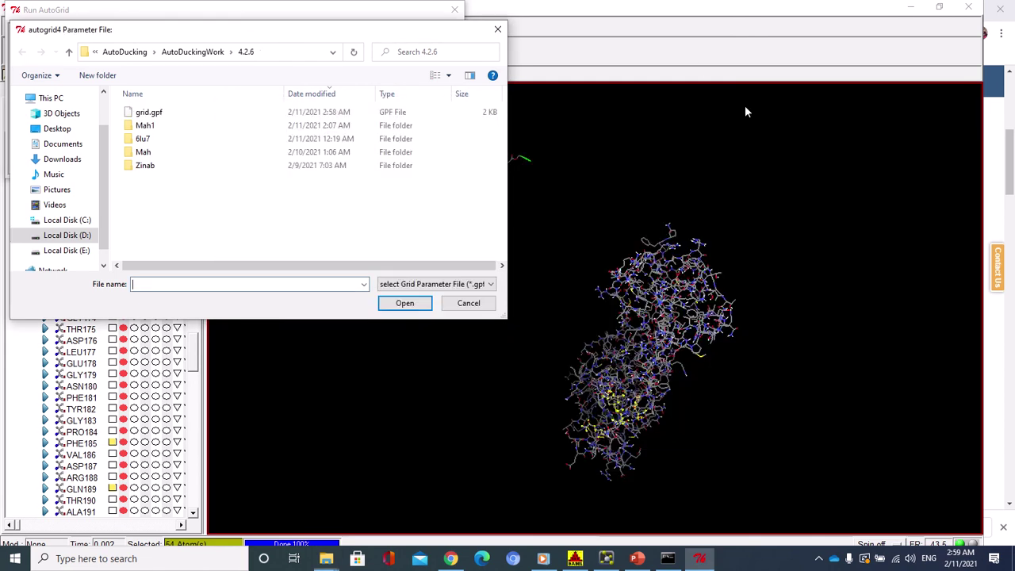
Step: Choose grid.gpf as the parameter file and launch AutoGrid, logging to grid.glg
left_click(223, 116)
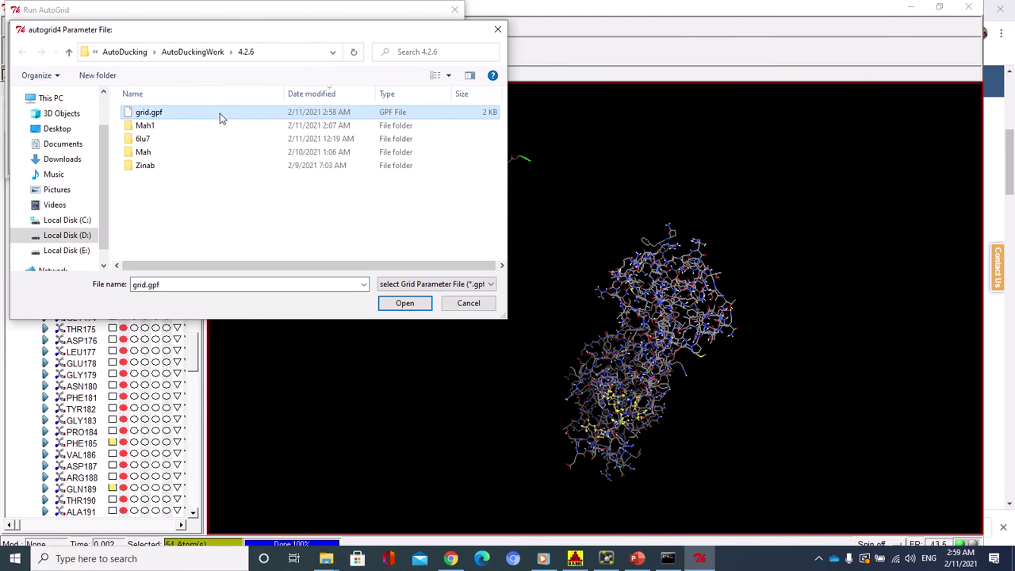
left_click(407, 303)
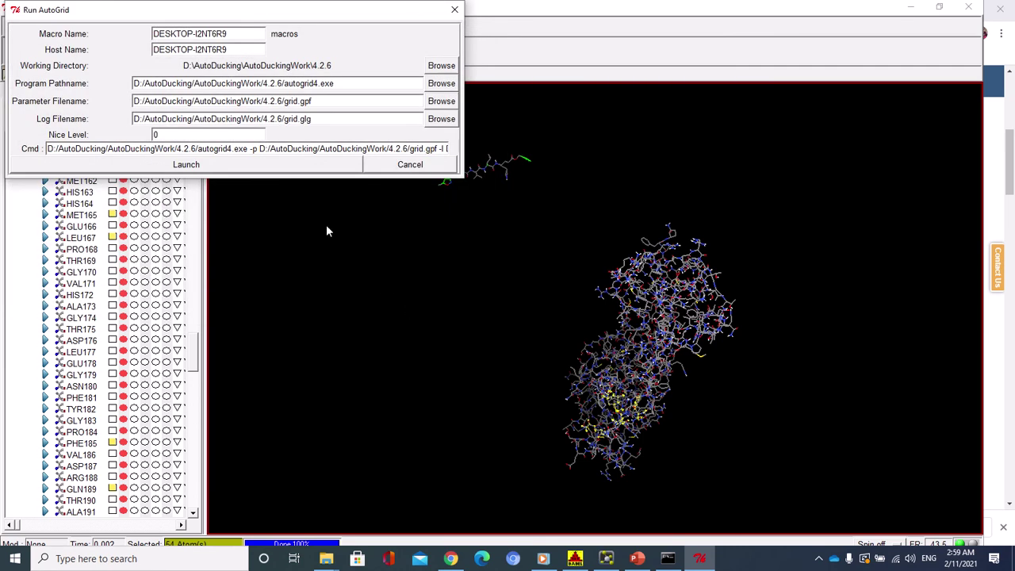
left_click(273, 167)
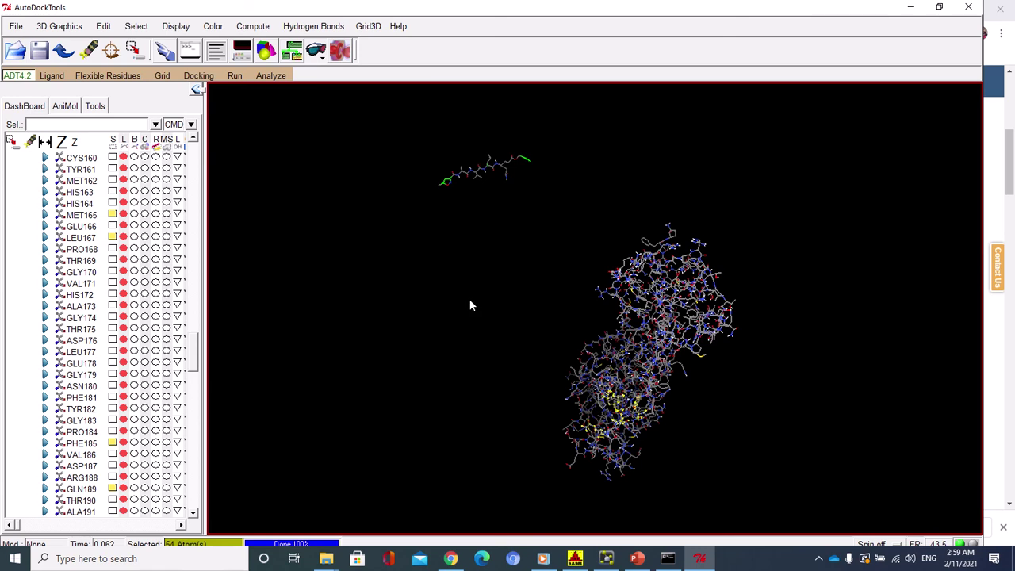
key("shift")
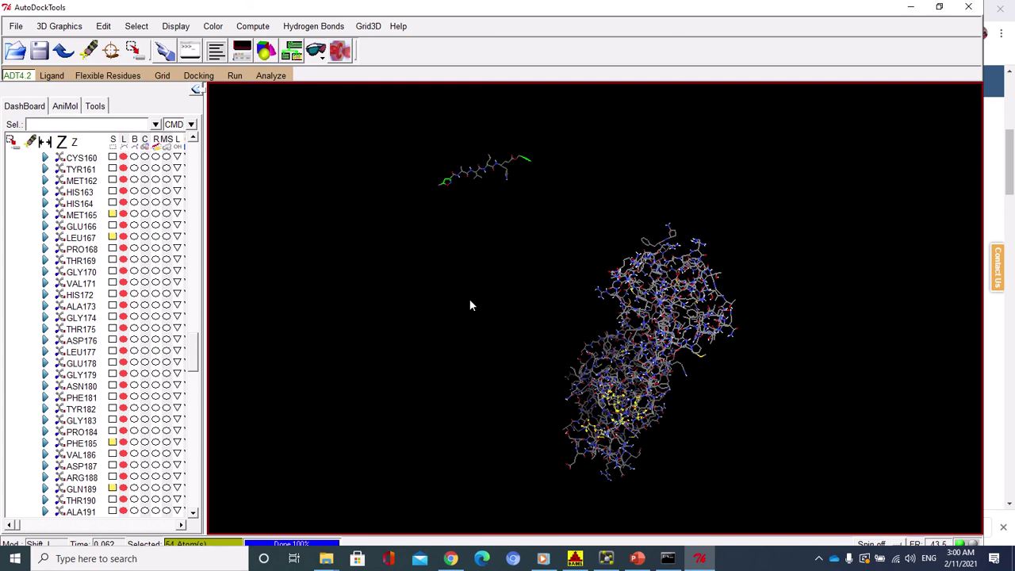